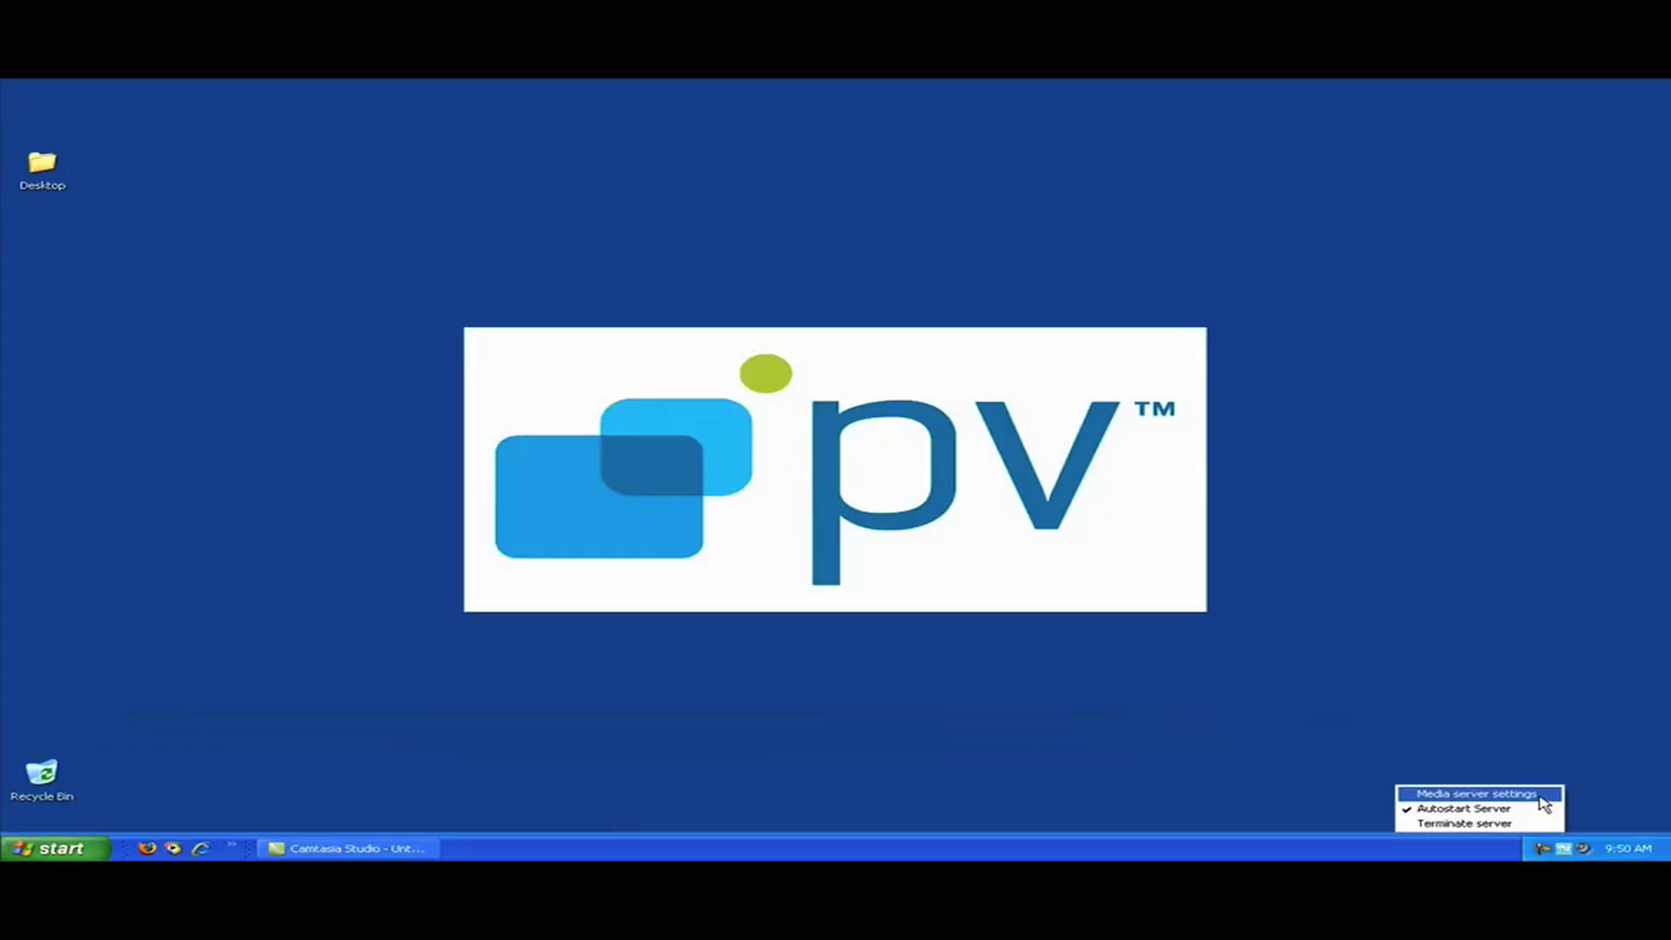
Open the media server settings and examine the registration key, uptime and pending-restart entries on the server status page.
left_click(1544, 794)
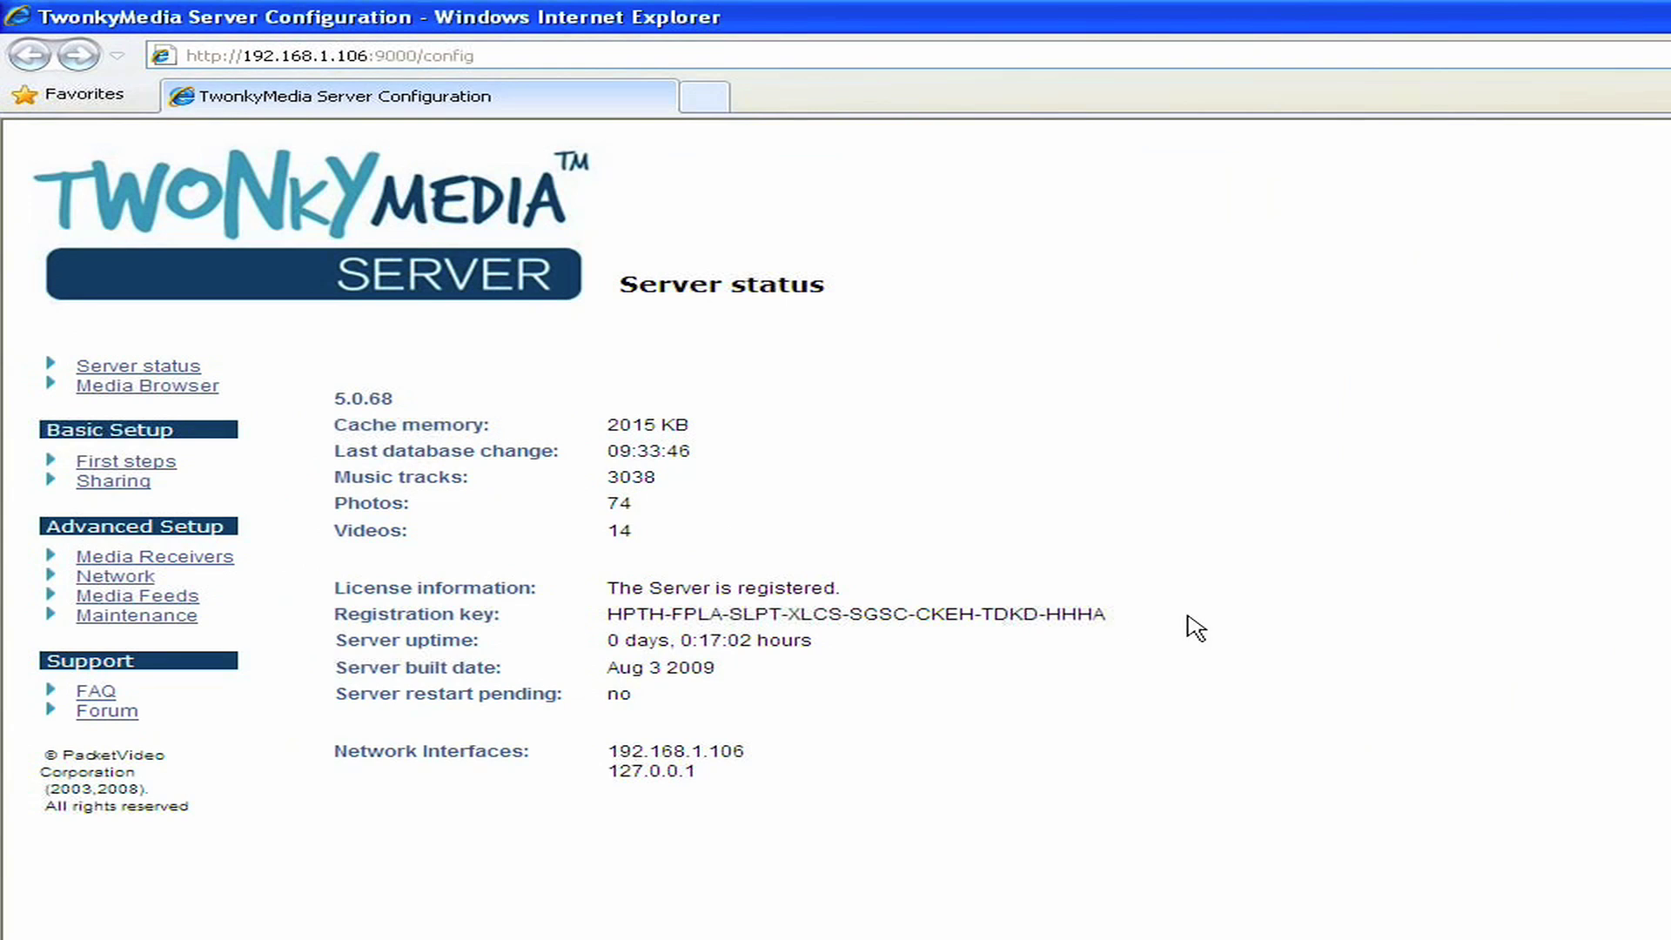
left_click_drag(1197, 627, 575, 620)
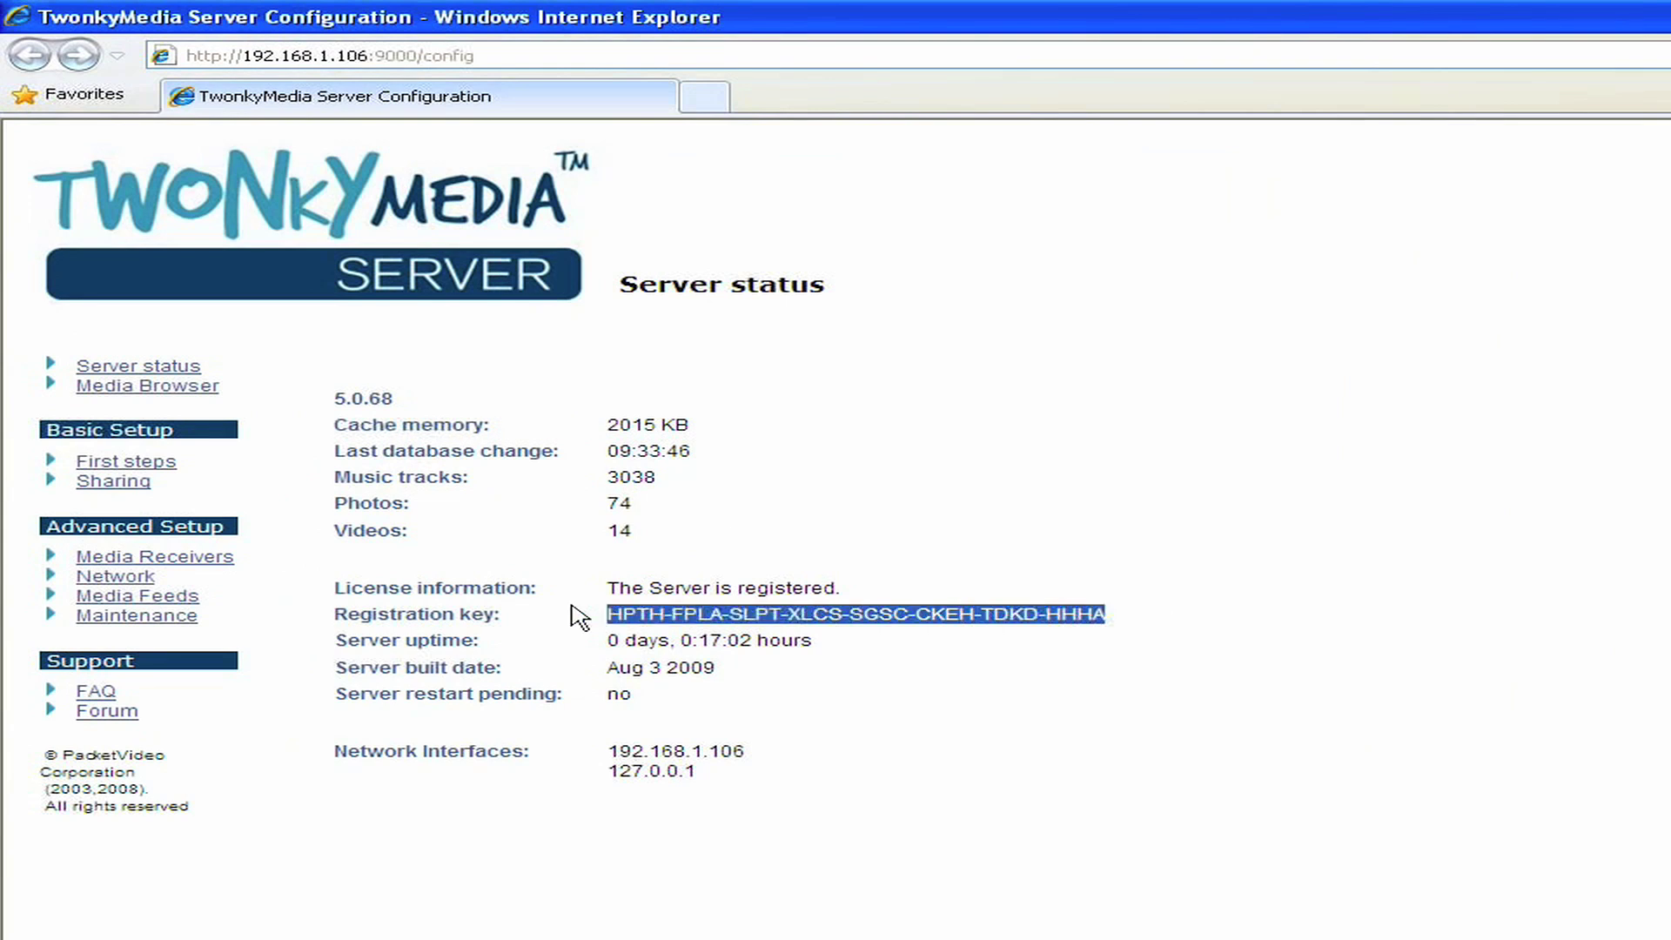
left_click(890, 654)
left_click_drag(883, 646, 604, 656)
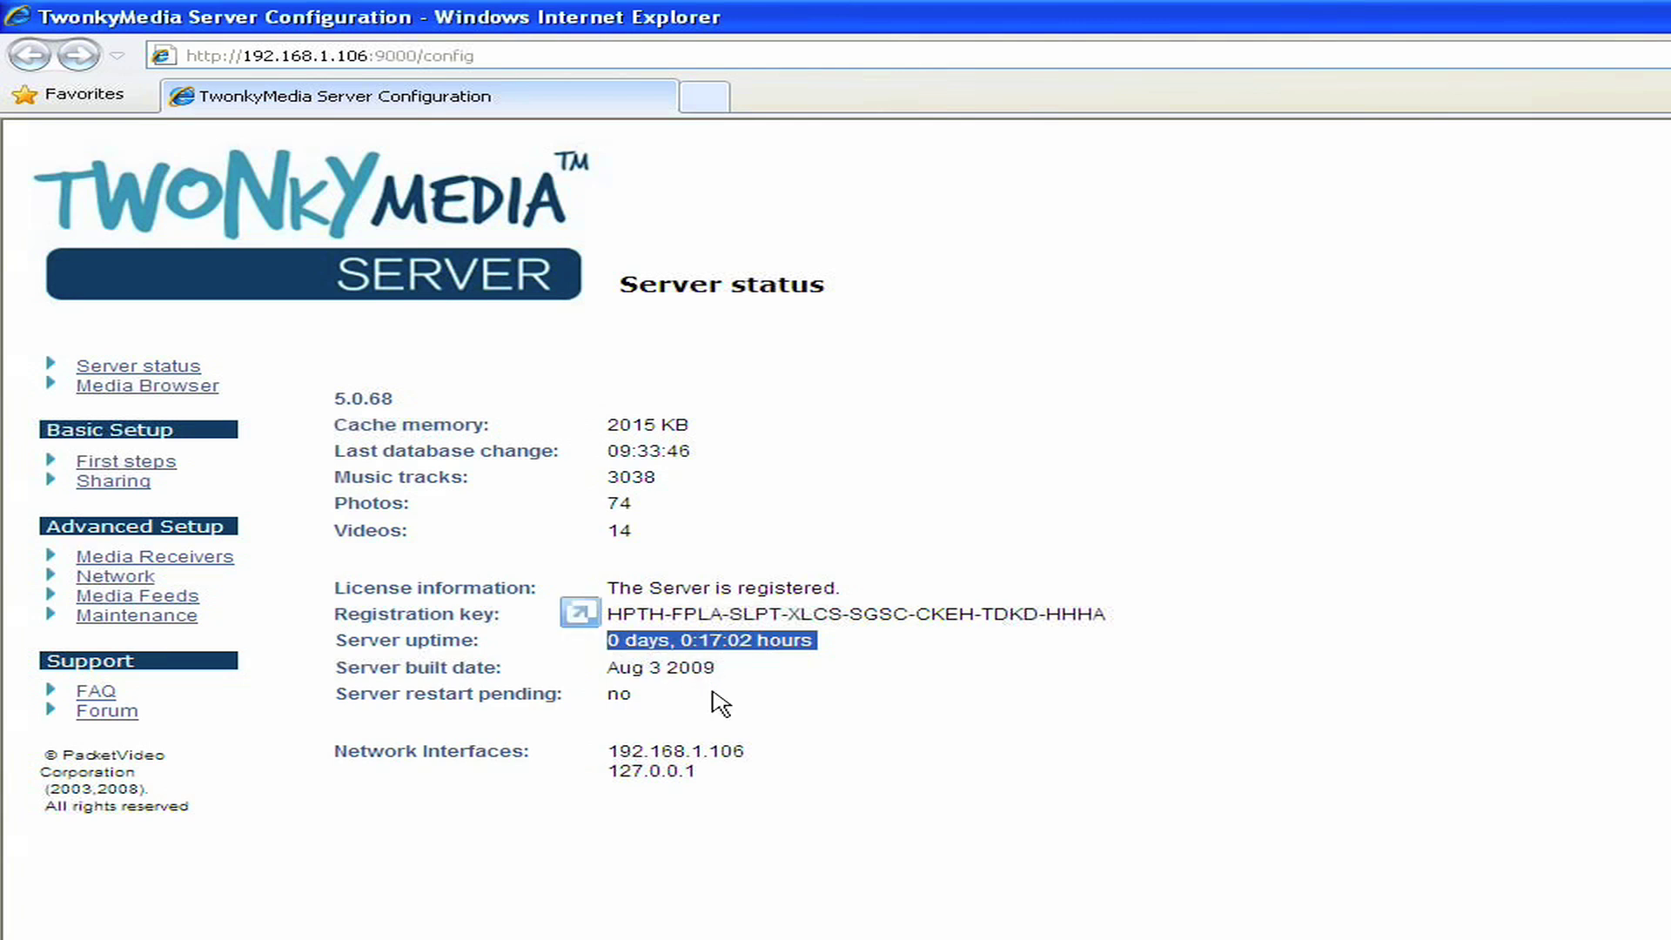
left_click_drag(717, 700, 612, 695)
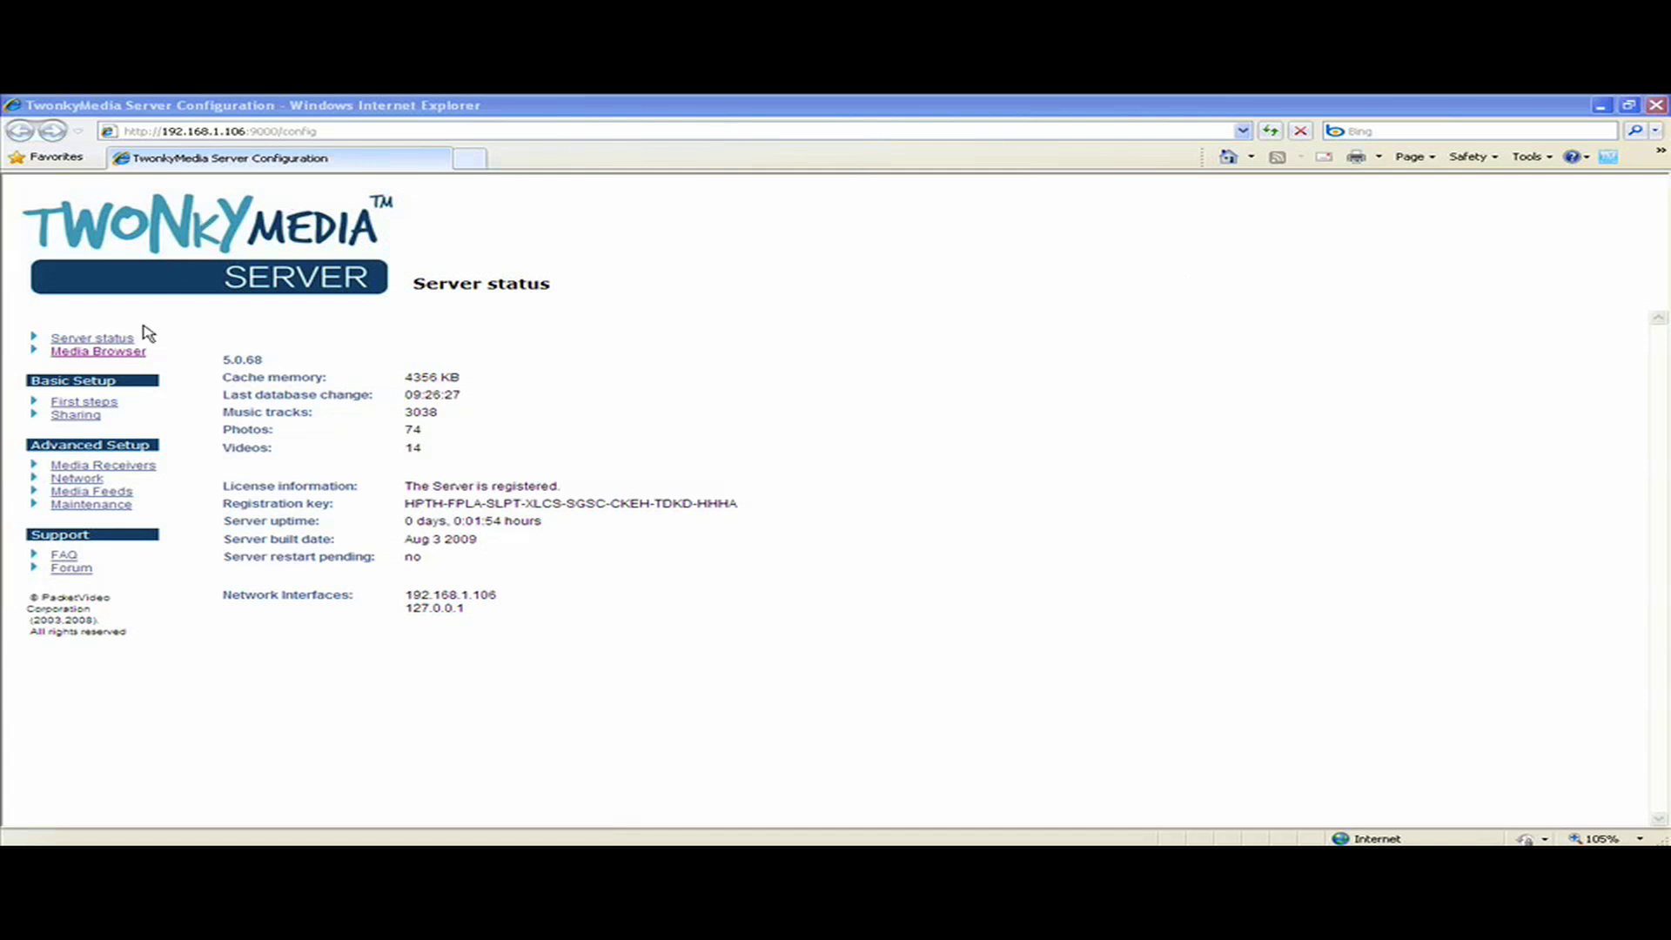
In the Media Browser, go through Music by Artist/Album to Adele's album 19 and open the track Chasing Pavements.
left_click(131, 352)
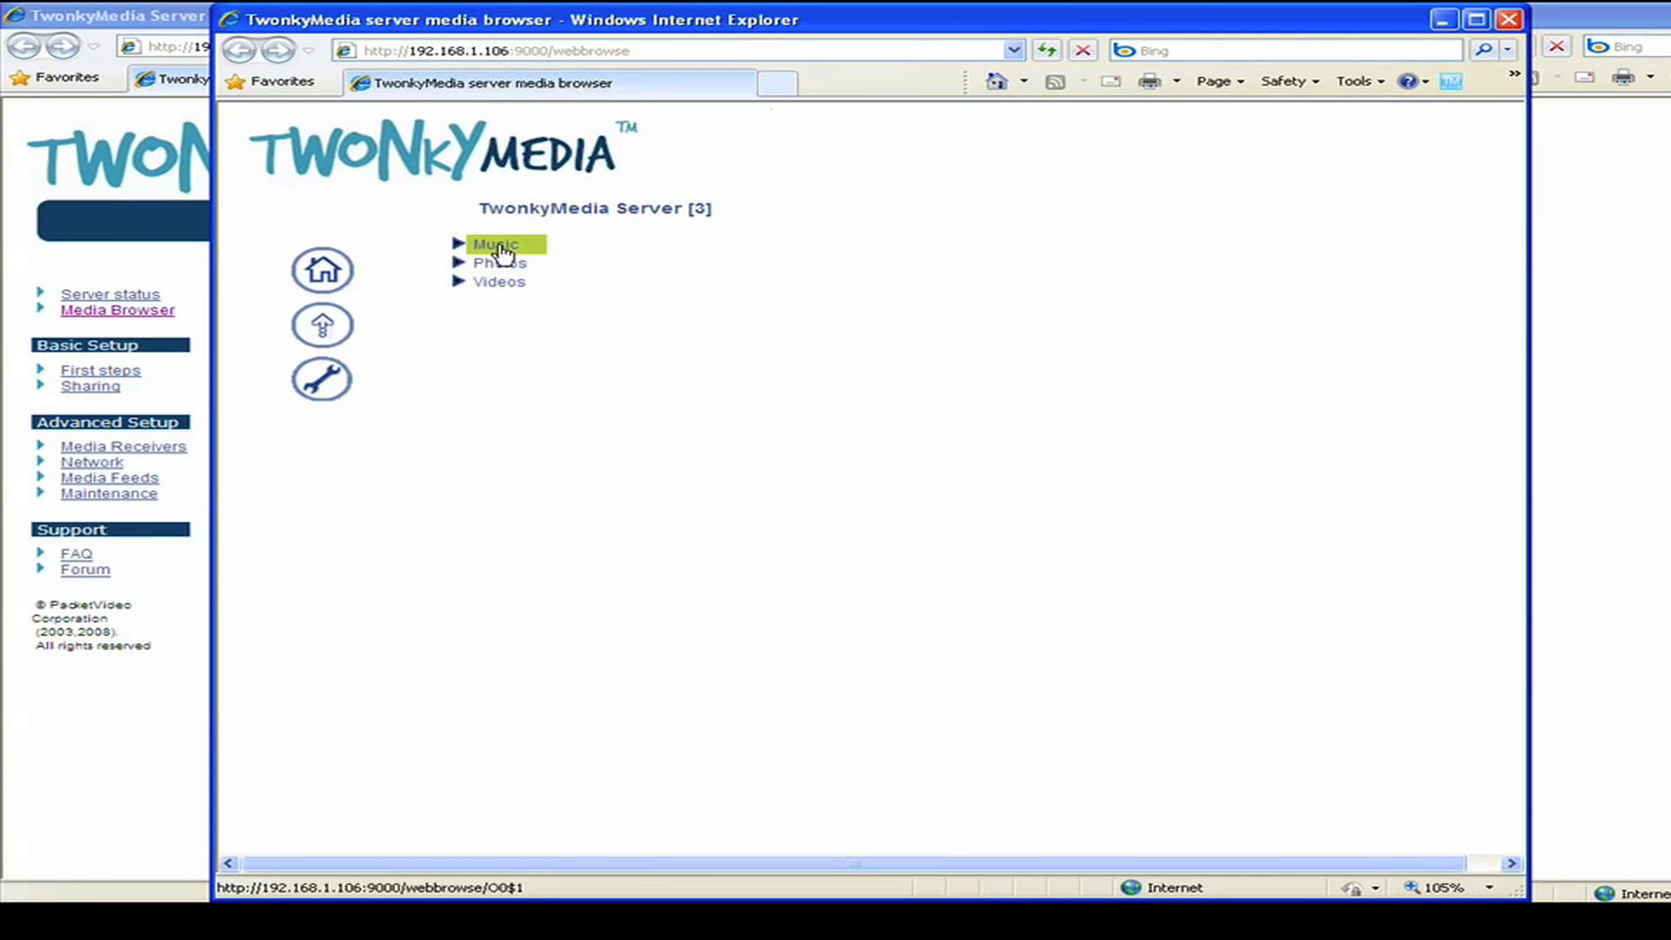
left_click(498, 247)
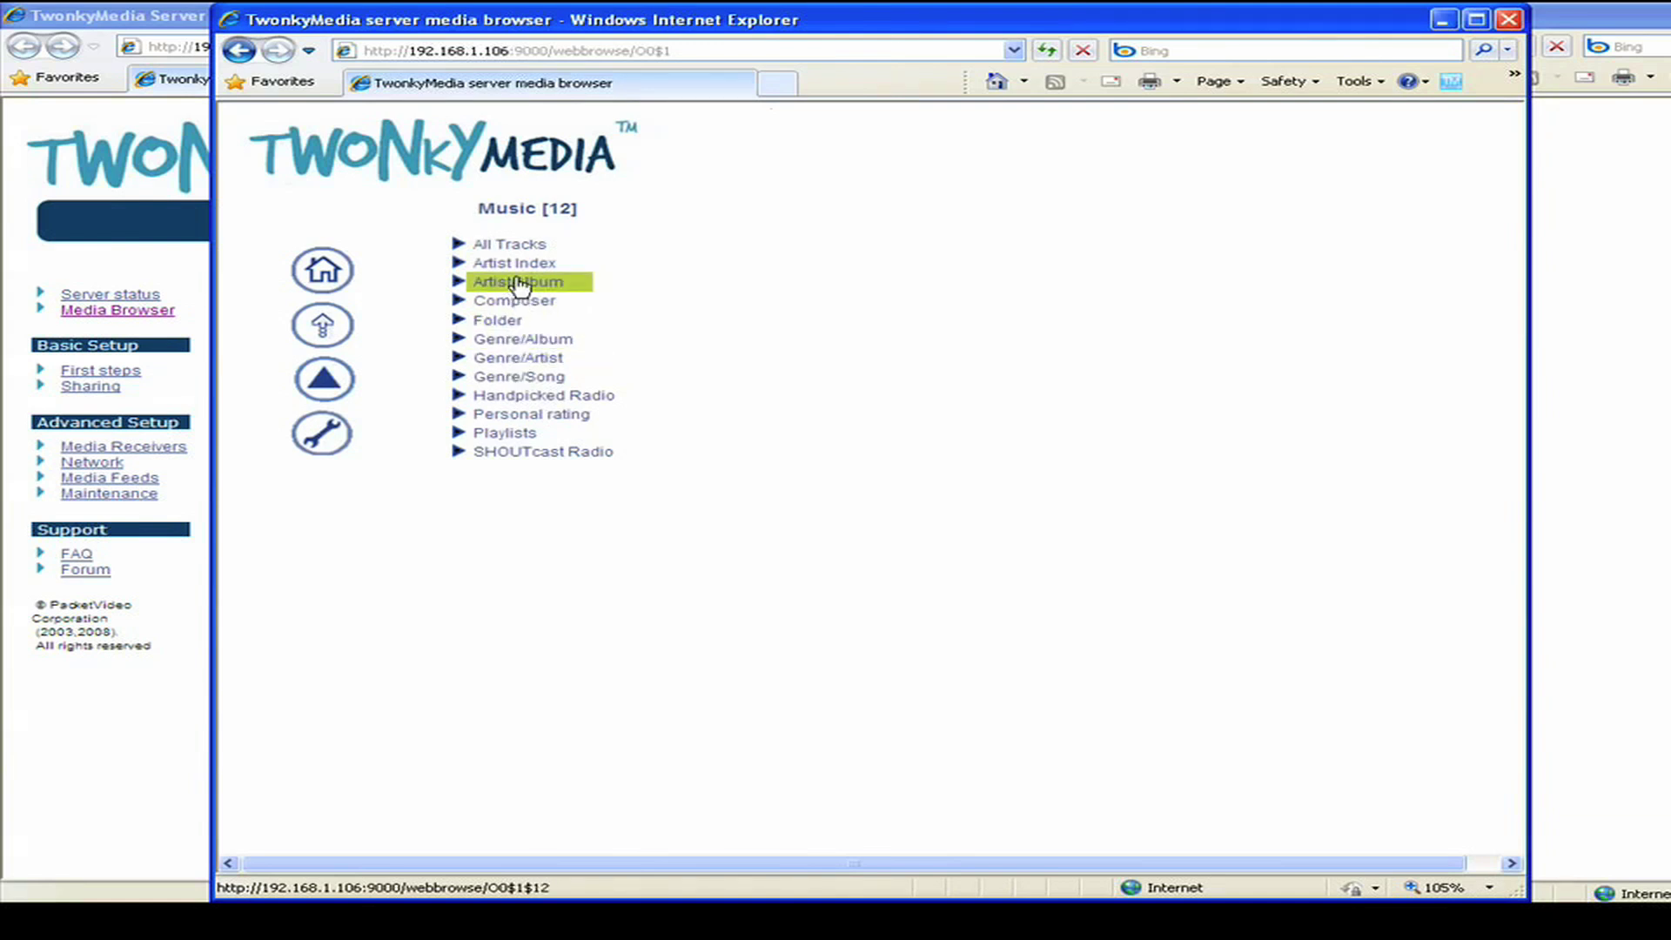
left_click(520, 283)
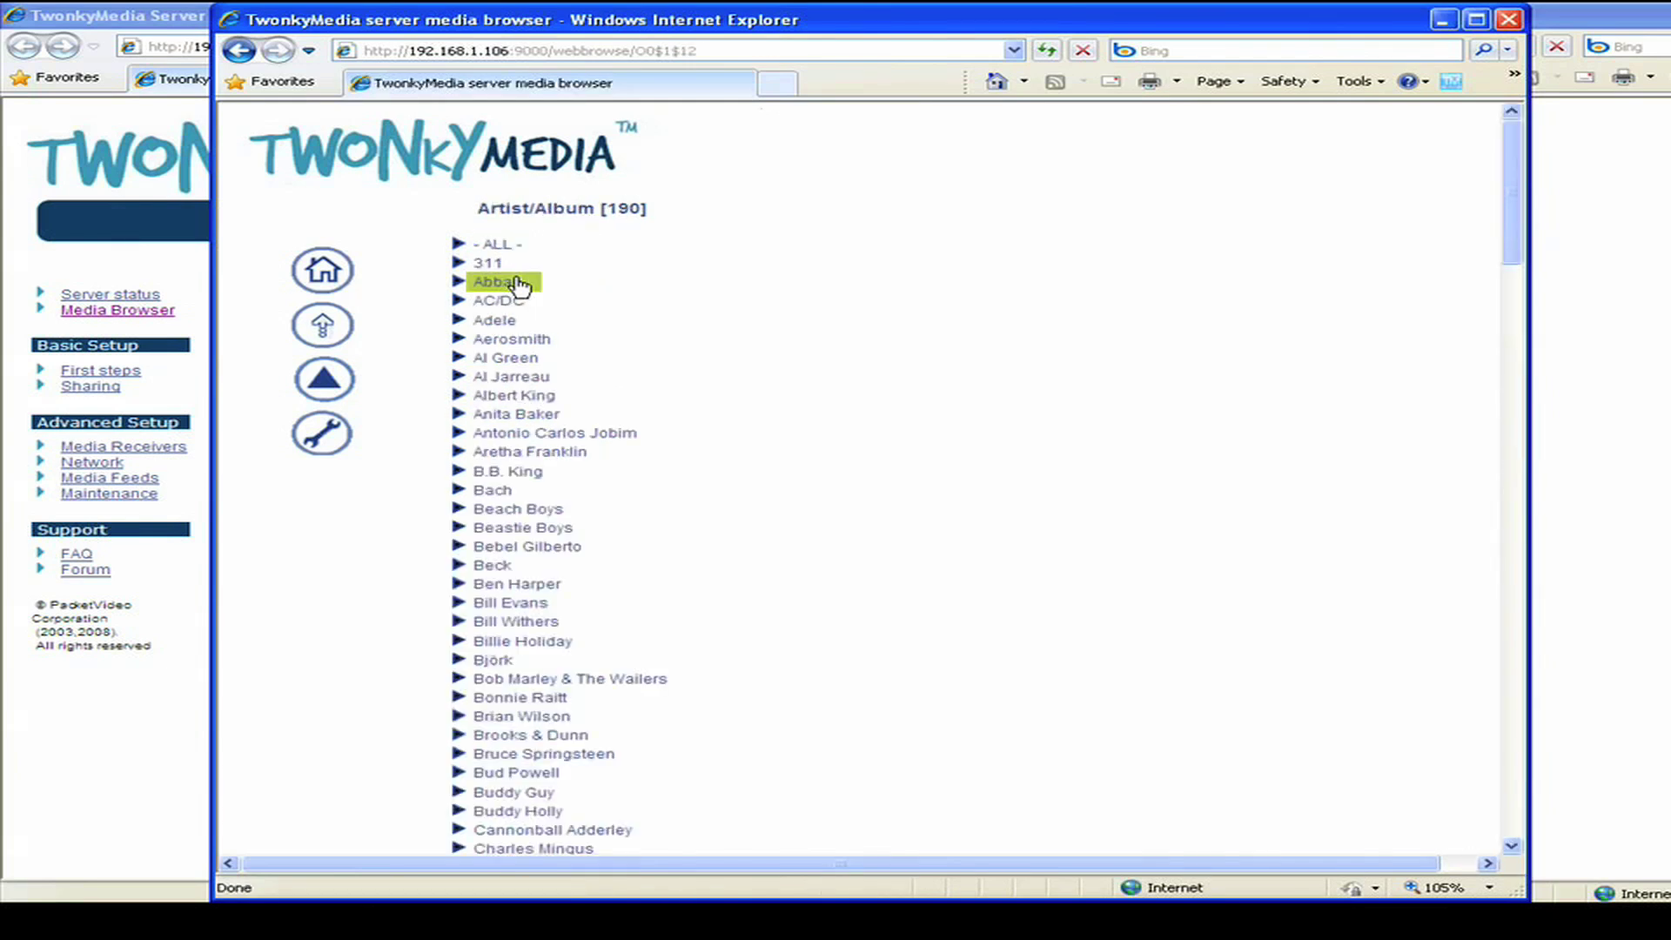
left_click(512, 322)
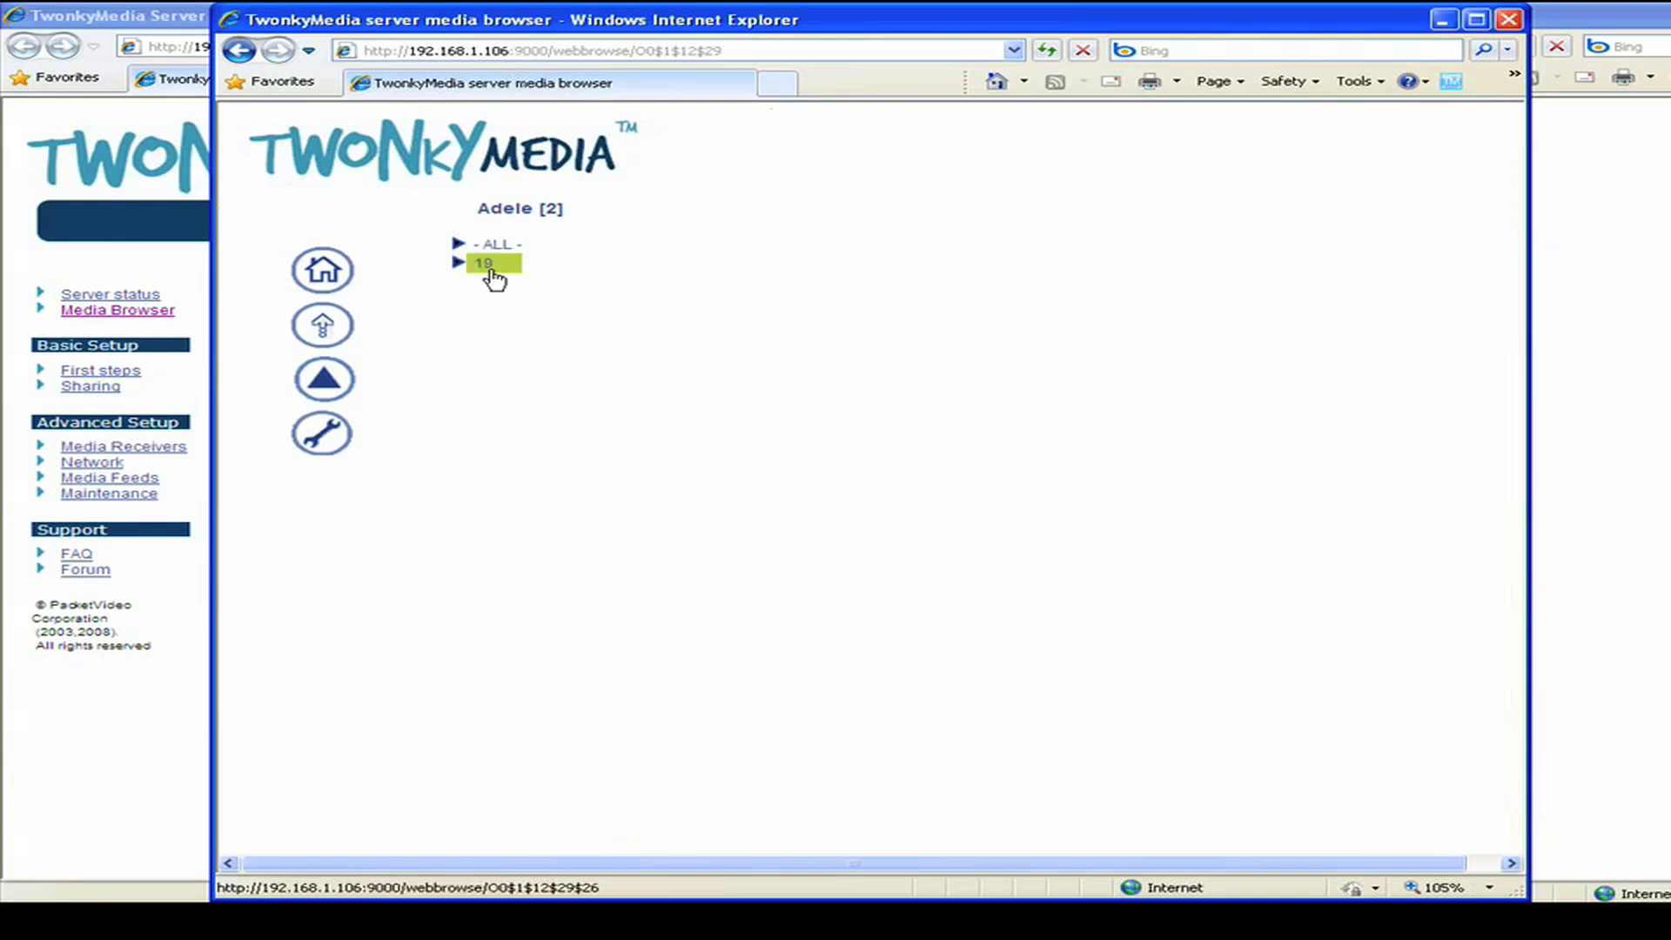
left_click(488, 266)
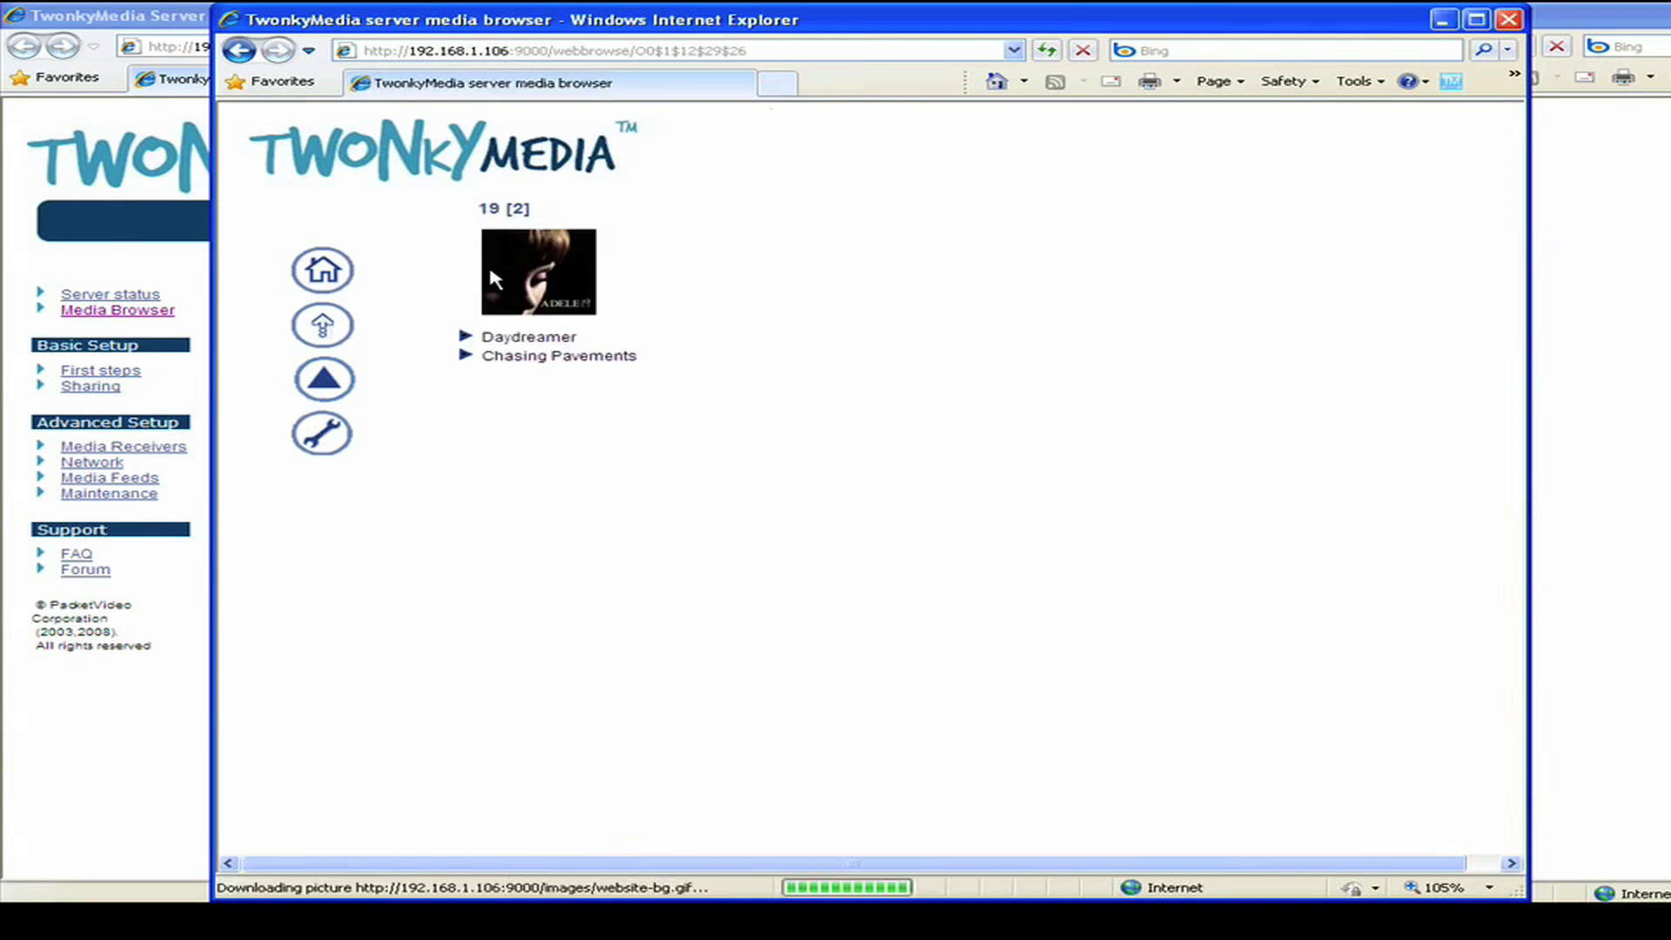
left_click(524, 357)
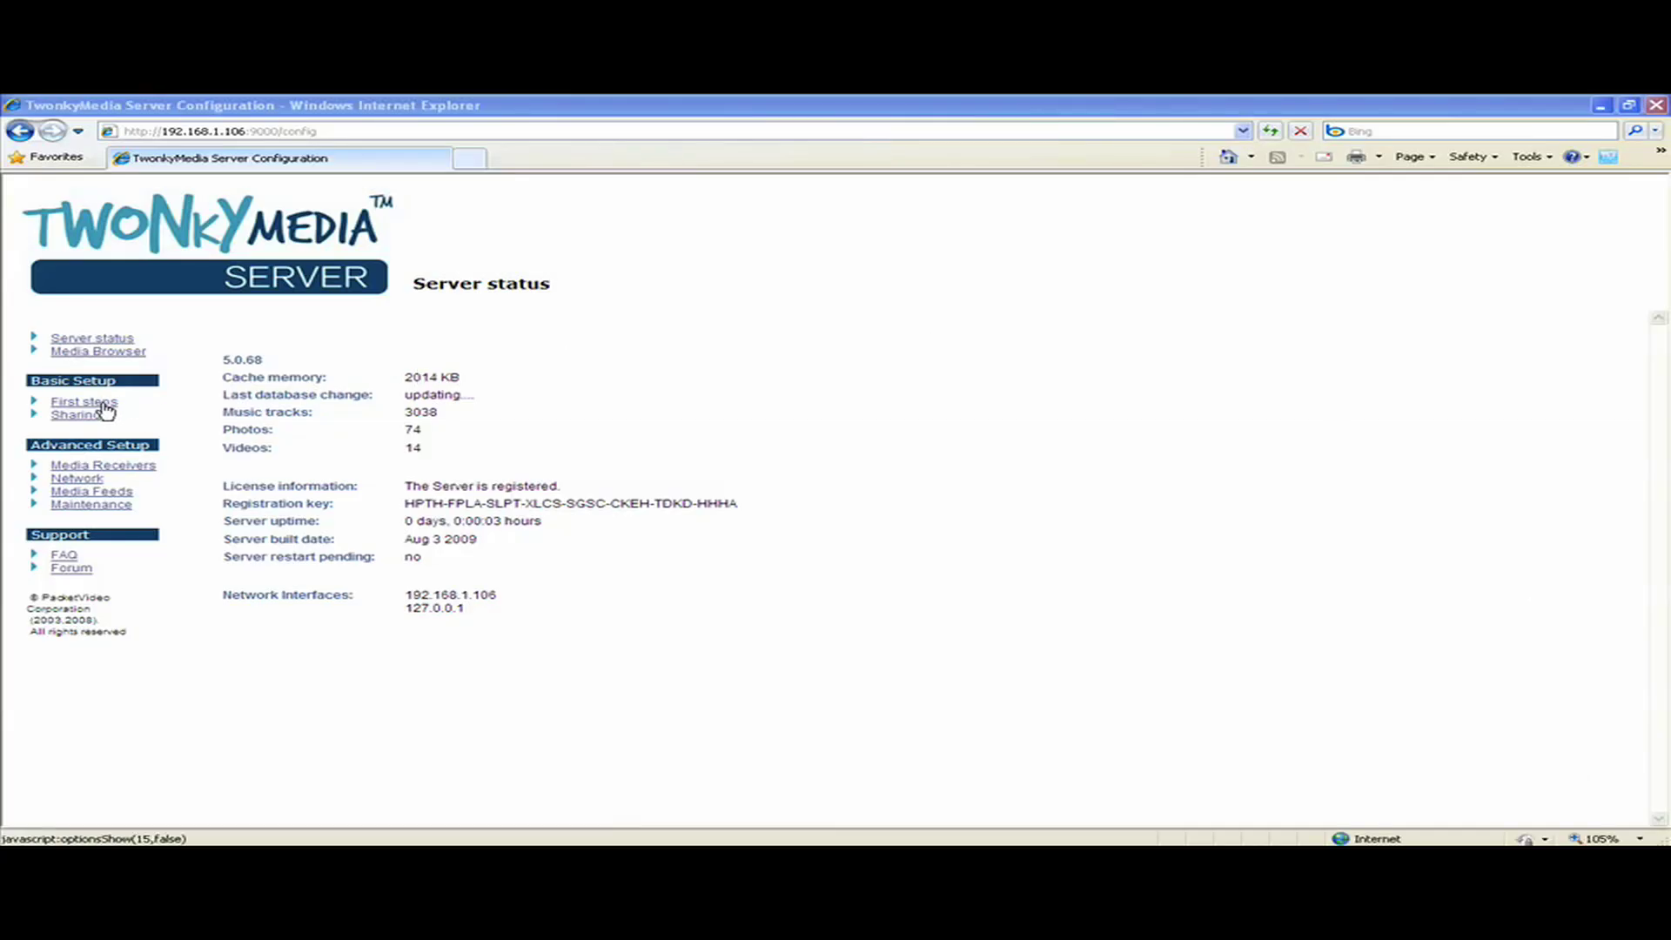
Open the First steps setup, choose English as the language, and select the server name text.
left_click(105, 403)
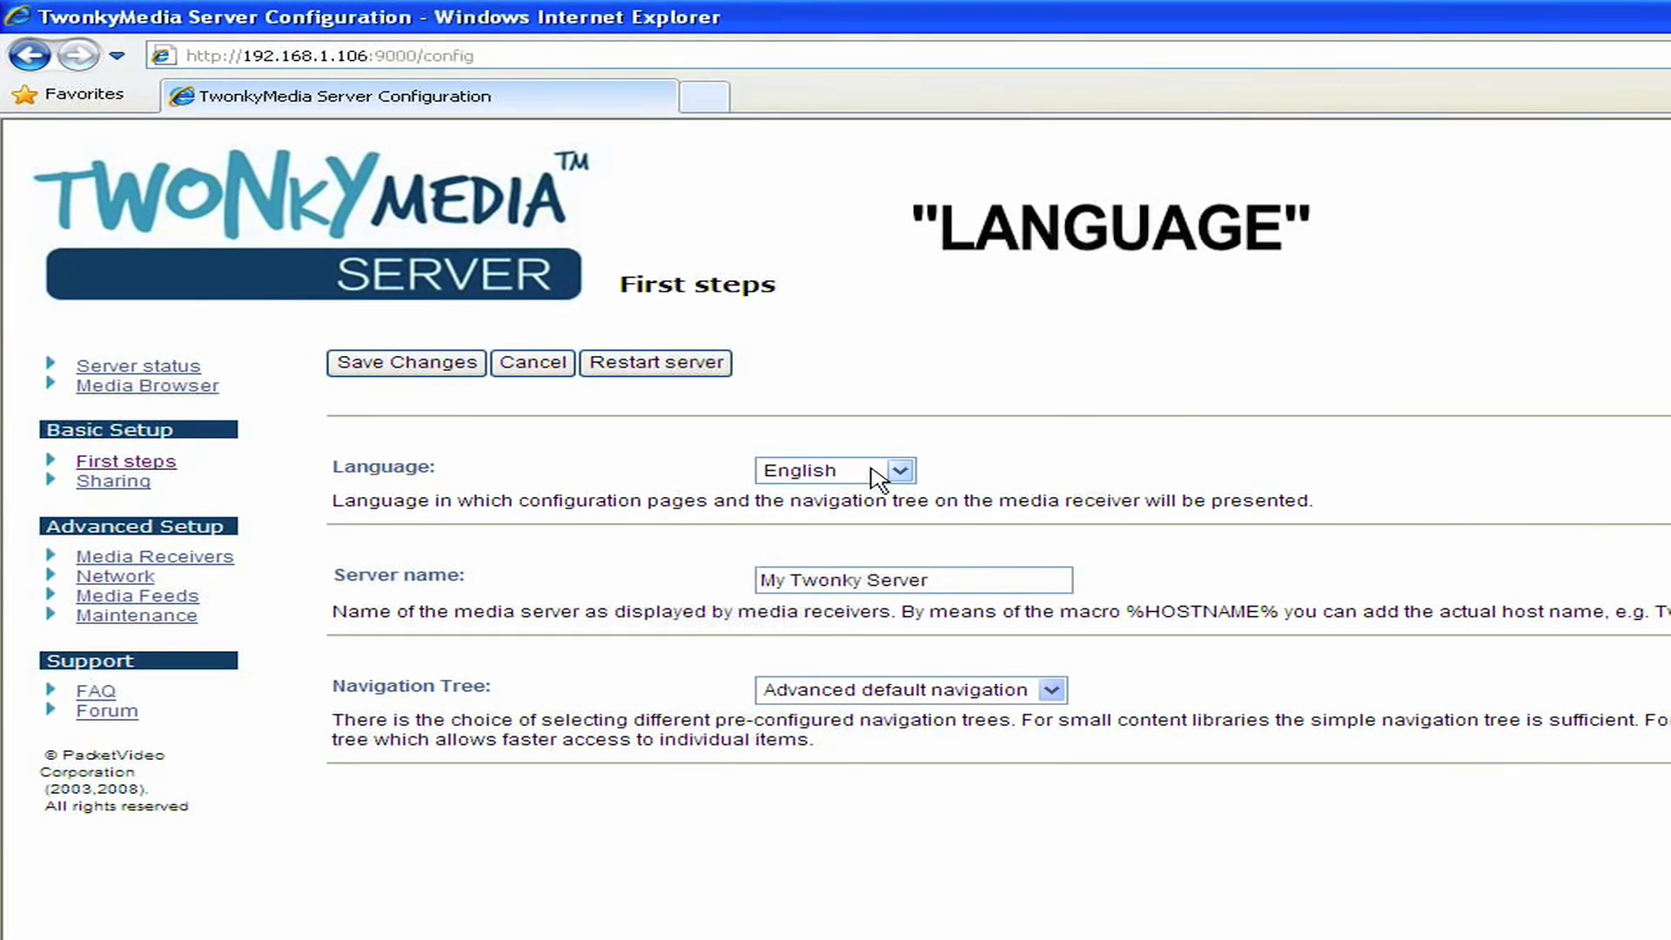
left_click(900, 473)
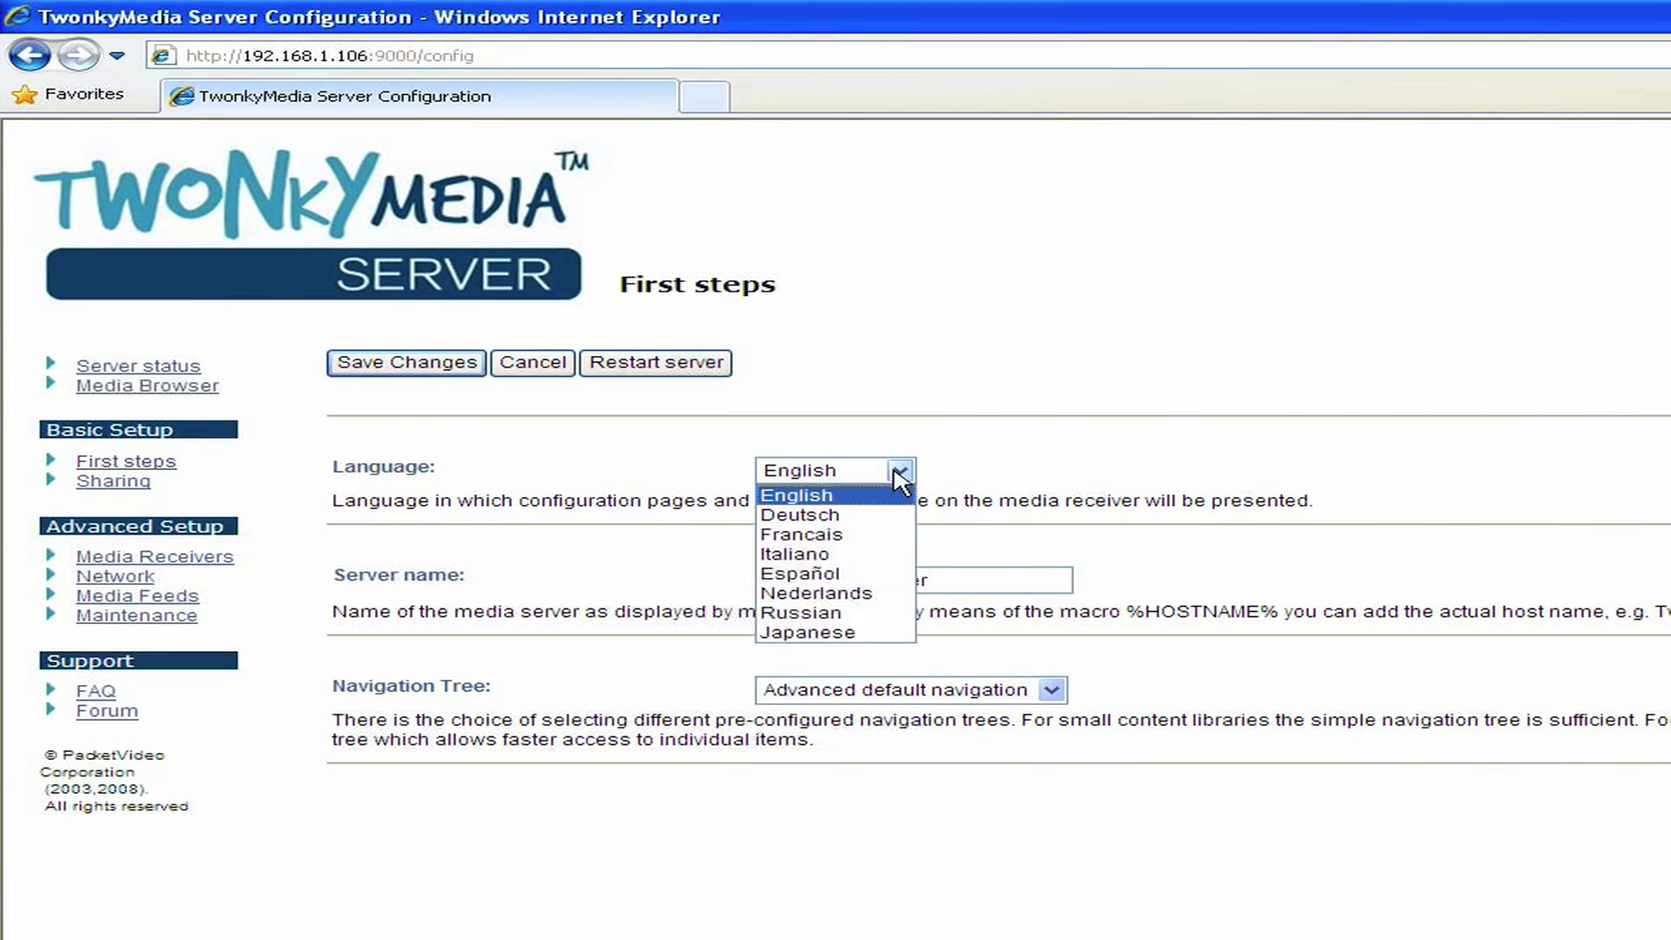
left_click(796, 495)
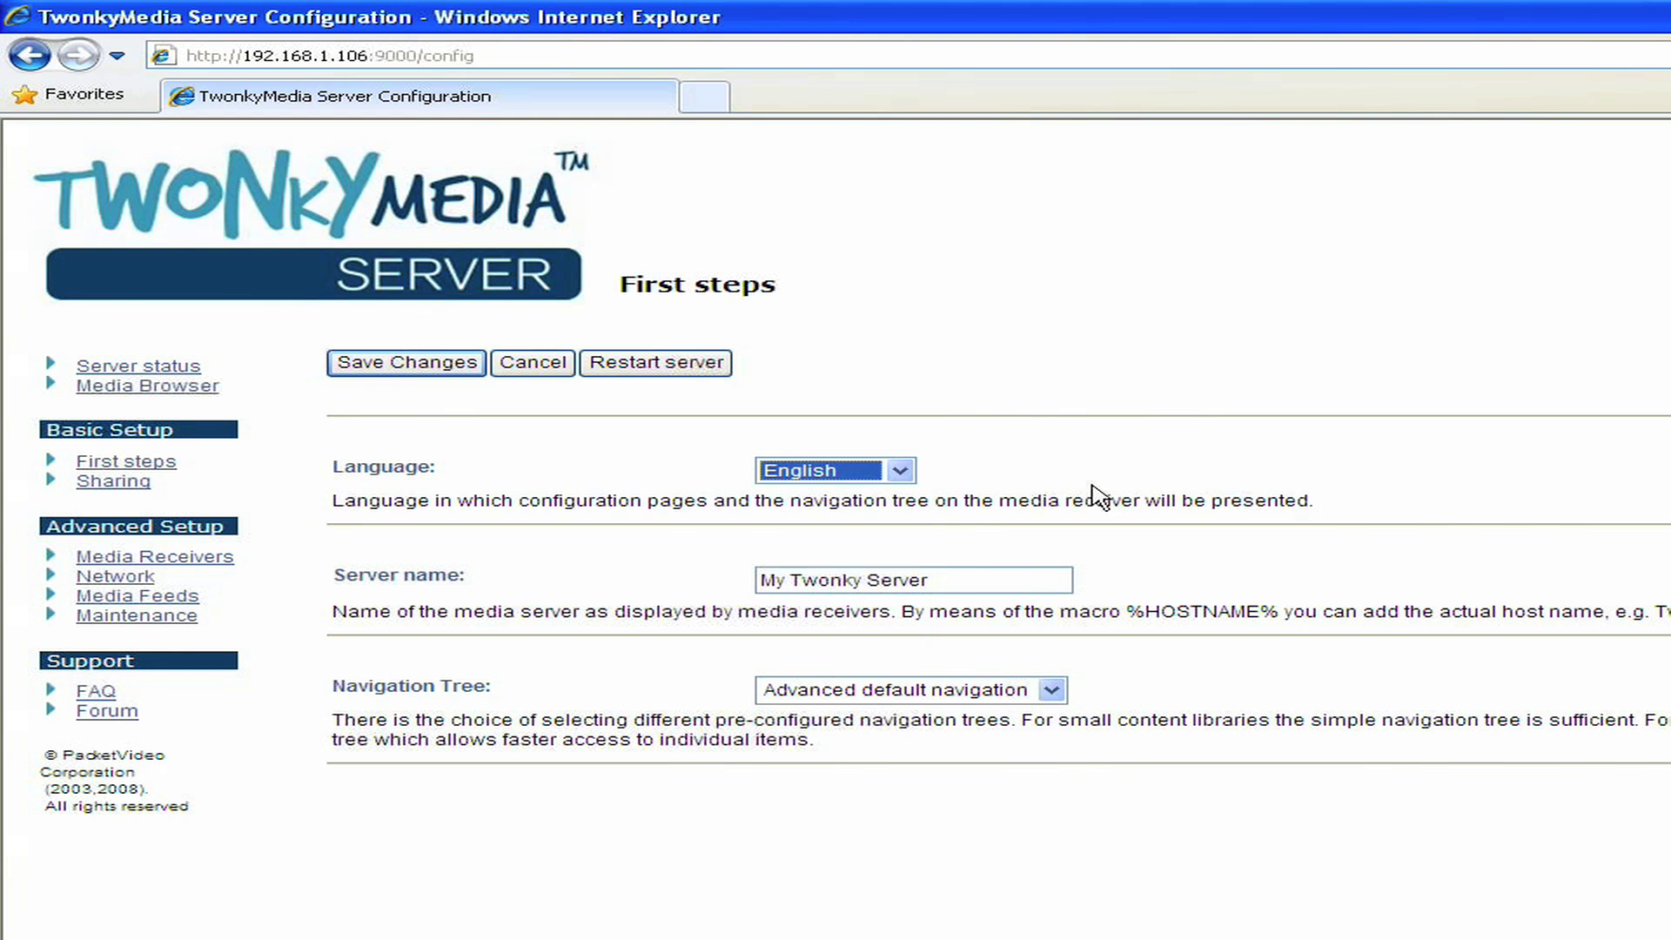
left_click(1002, 579)
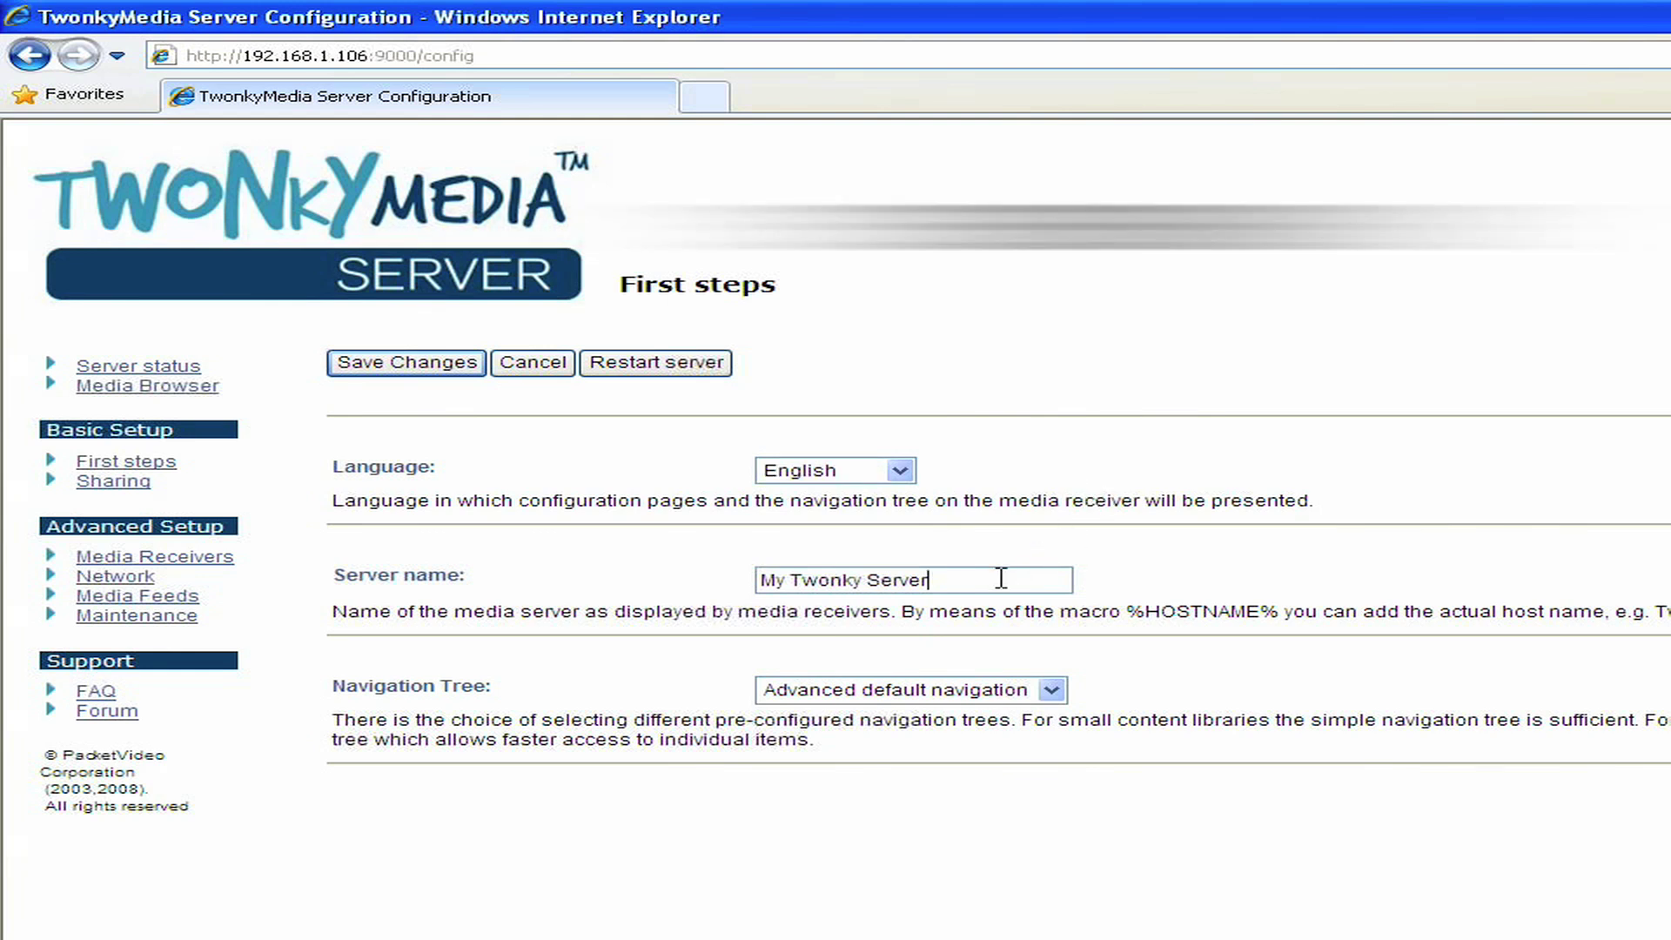
left_click_drag(1002, 579, 553, 592)
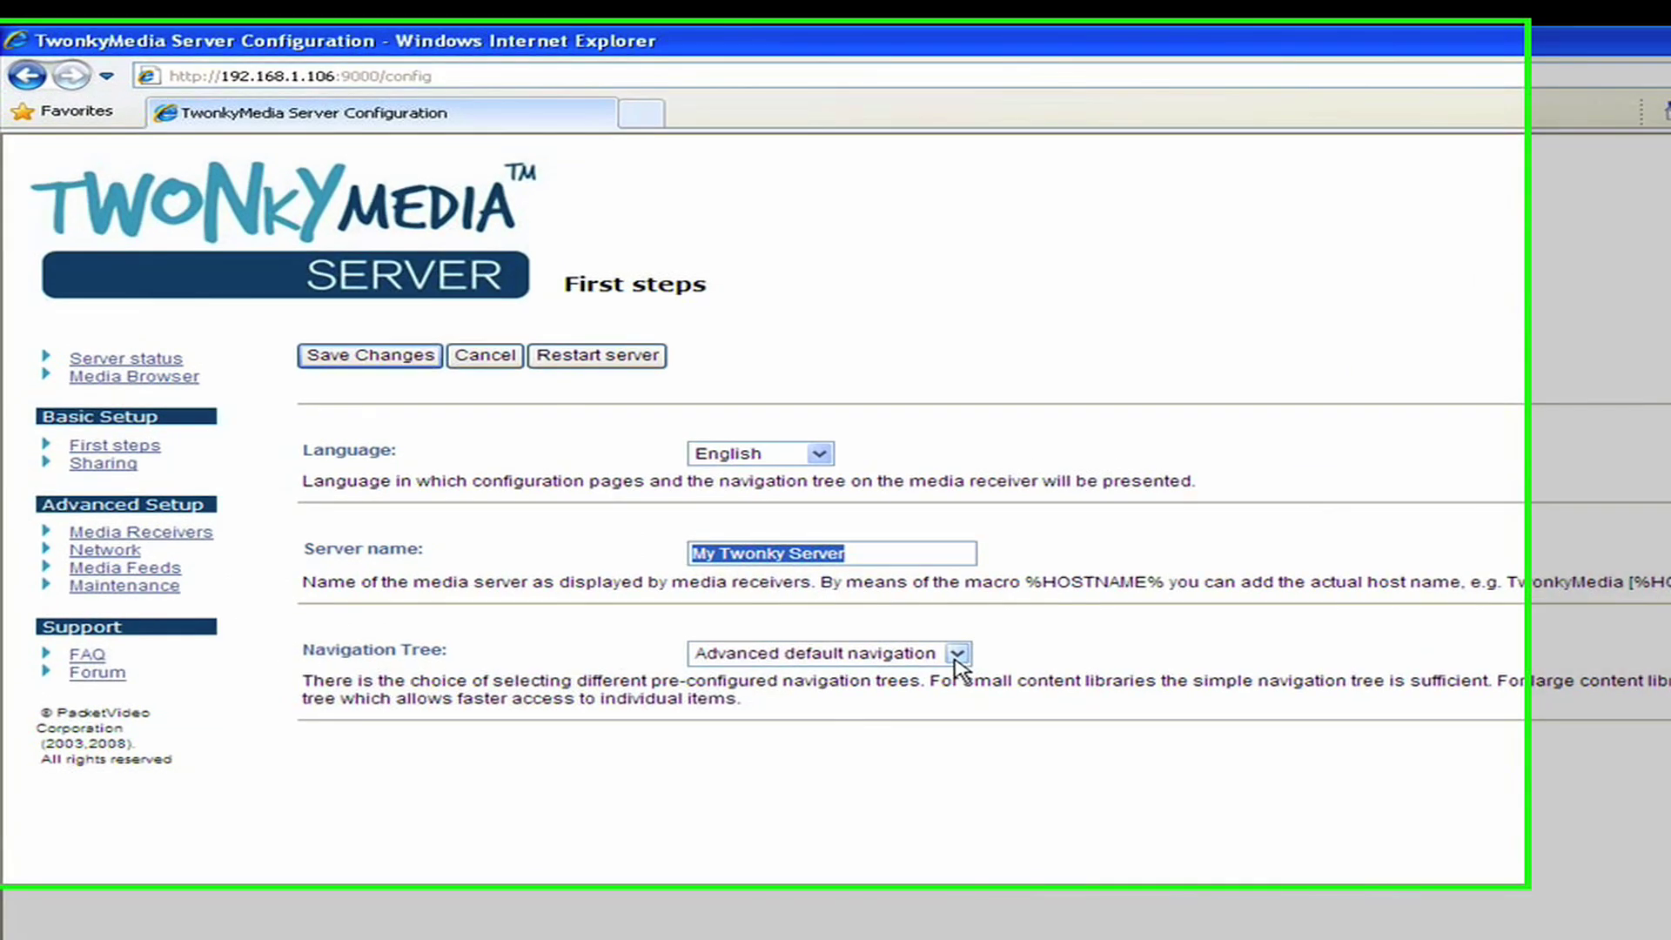
left_click(701, 555)
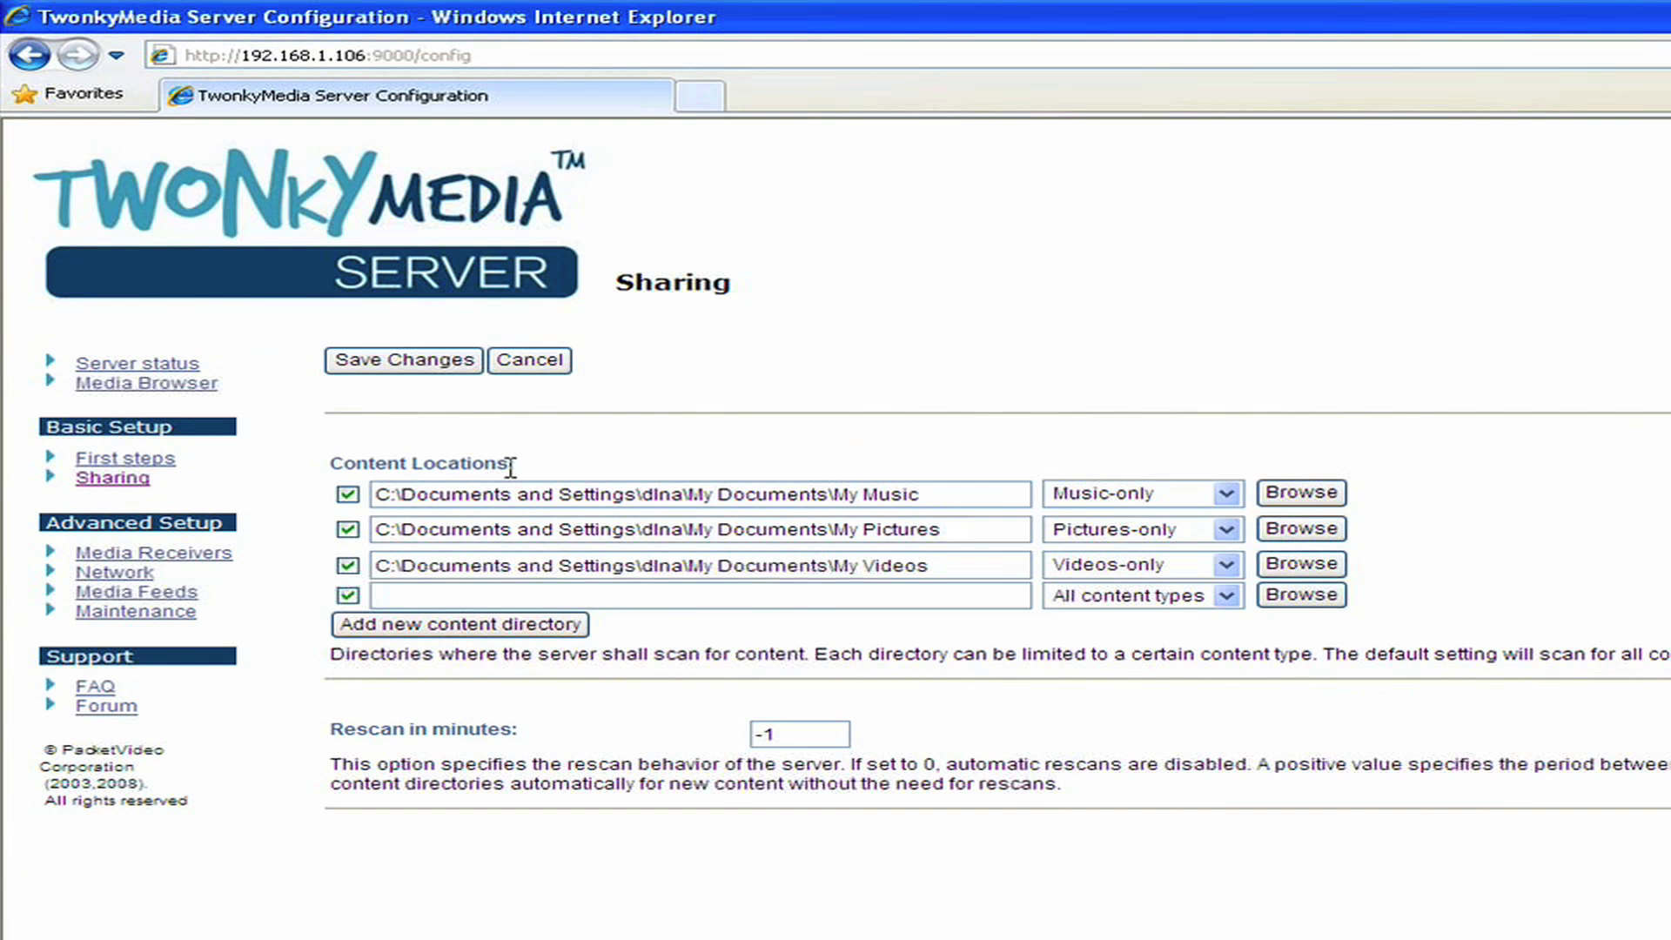
Review the music, pictures and videos paths under Content Locations and set the My Music folder's content type to Music-only.
left_click_drag(521, 465, 325, 466)
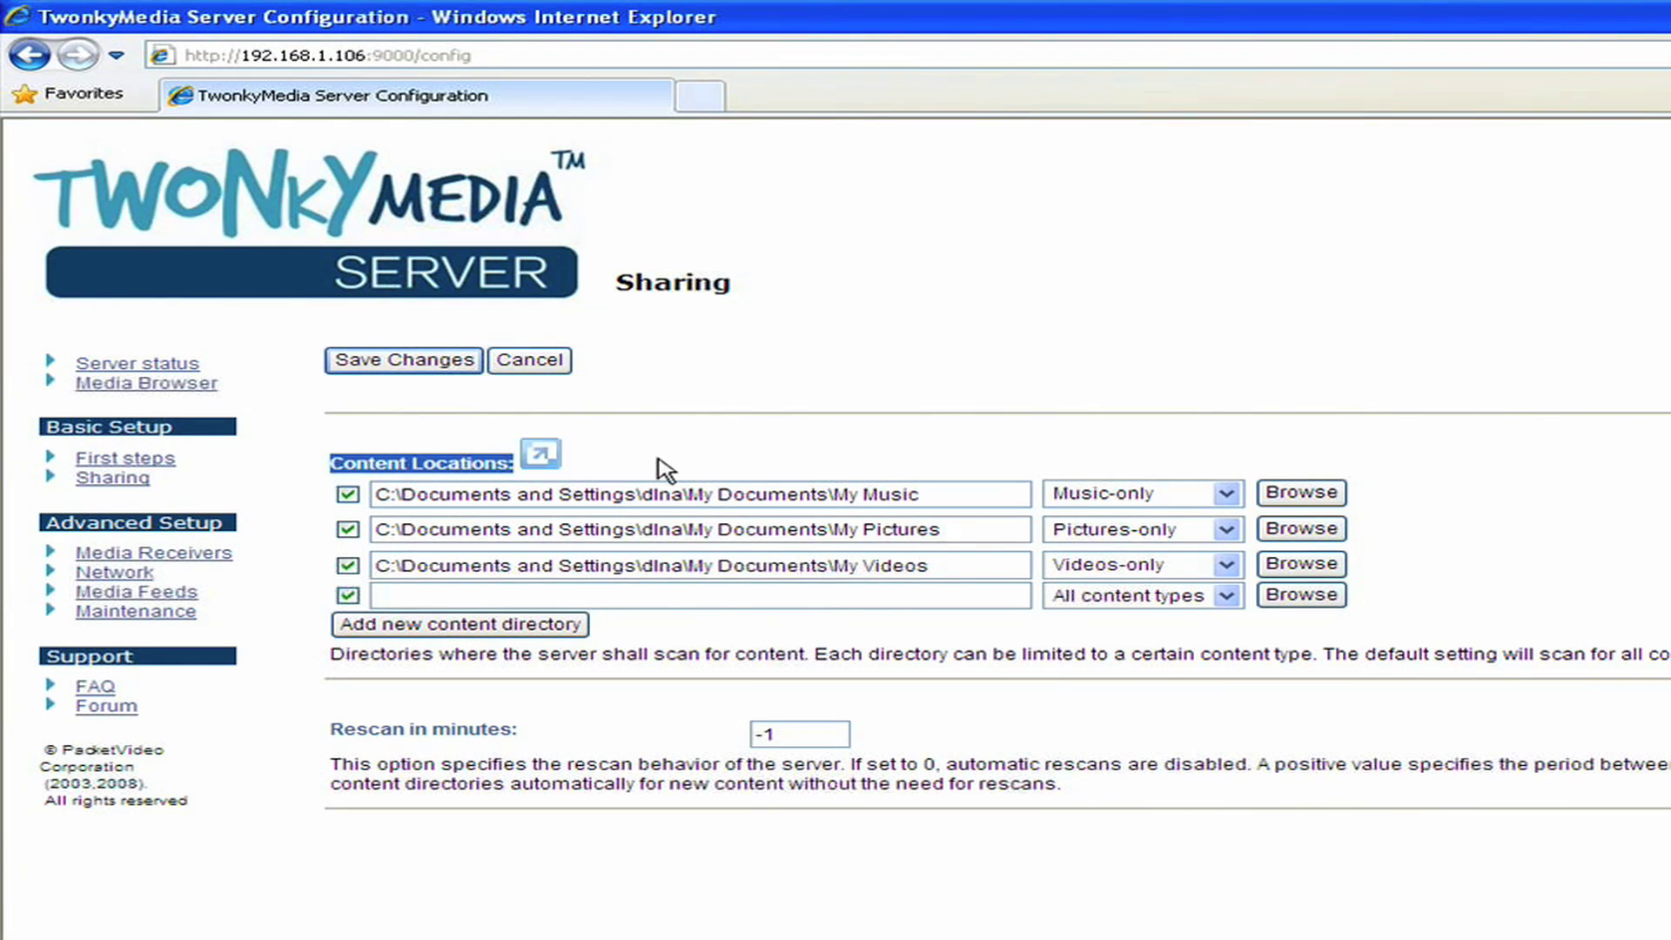
left_click(921, 497)
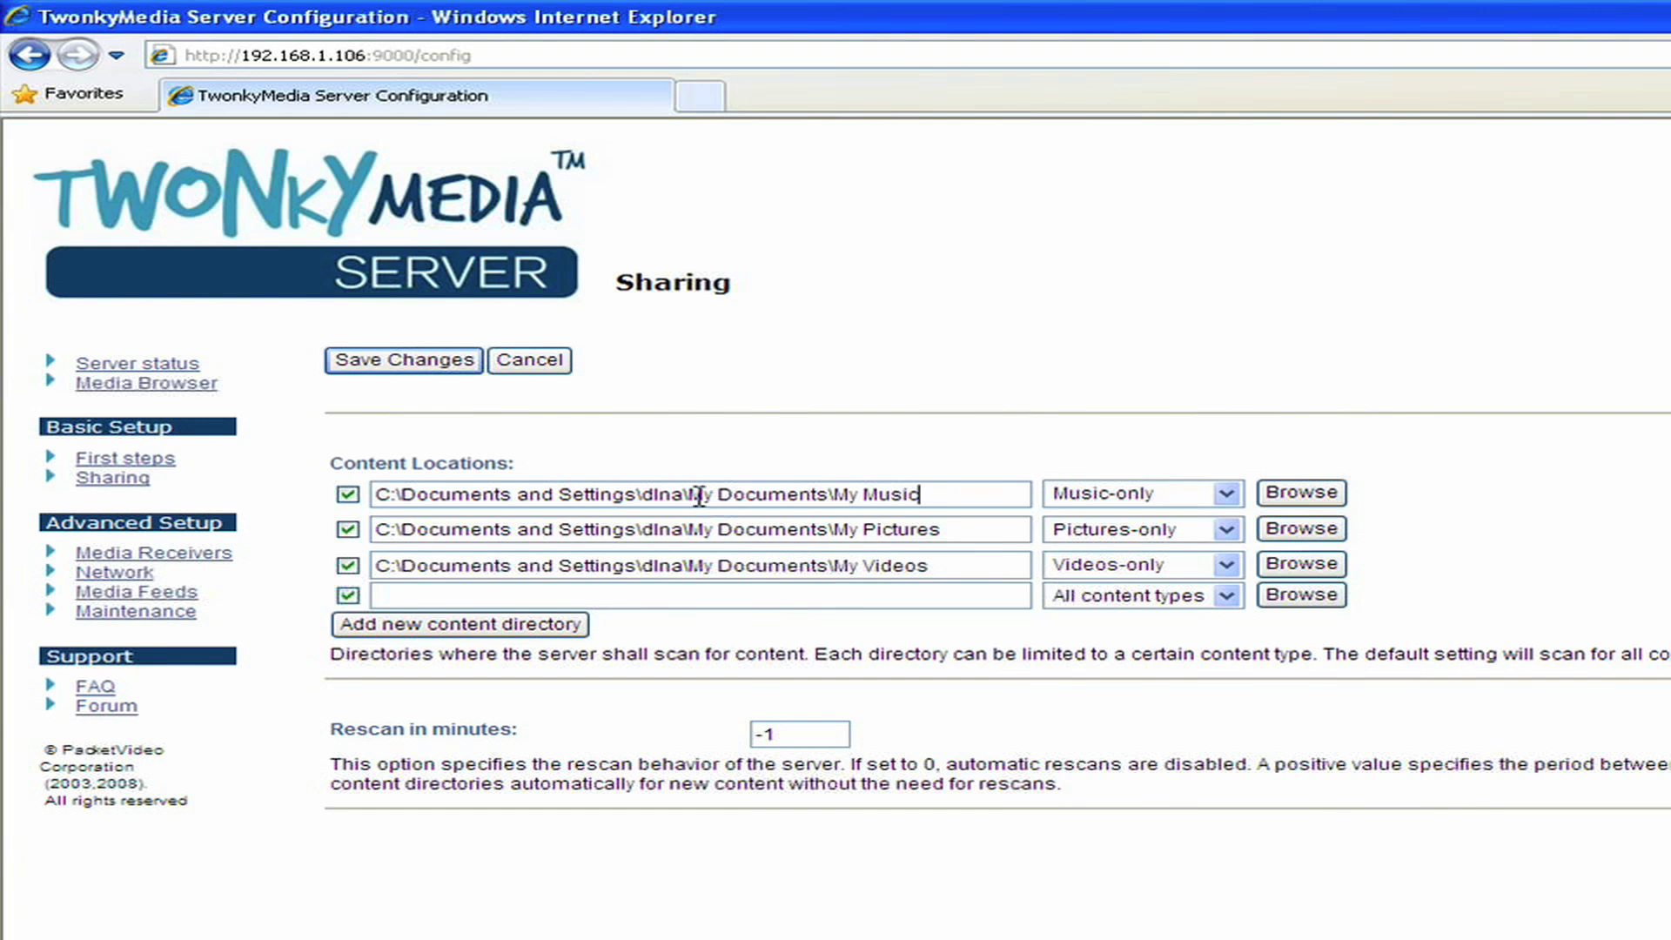
left_click_drag(699, 496, 923, 496)
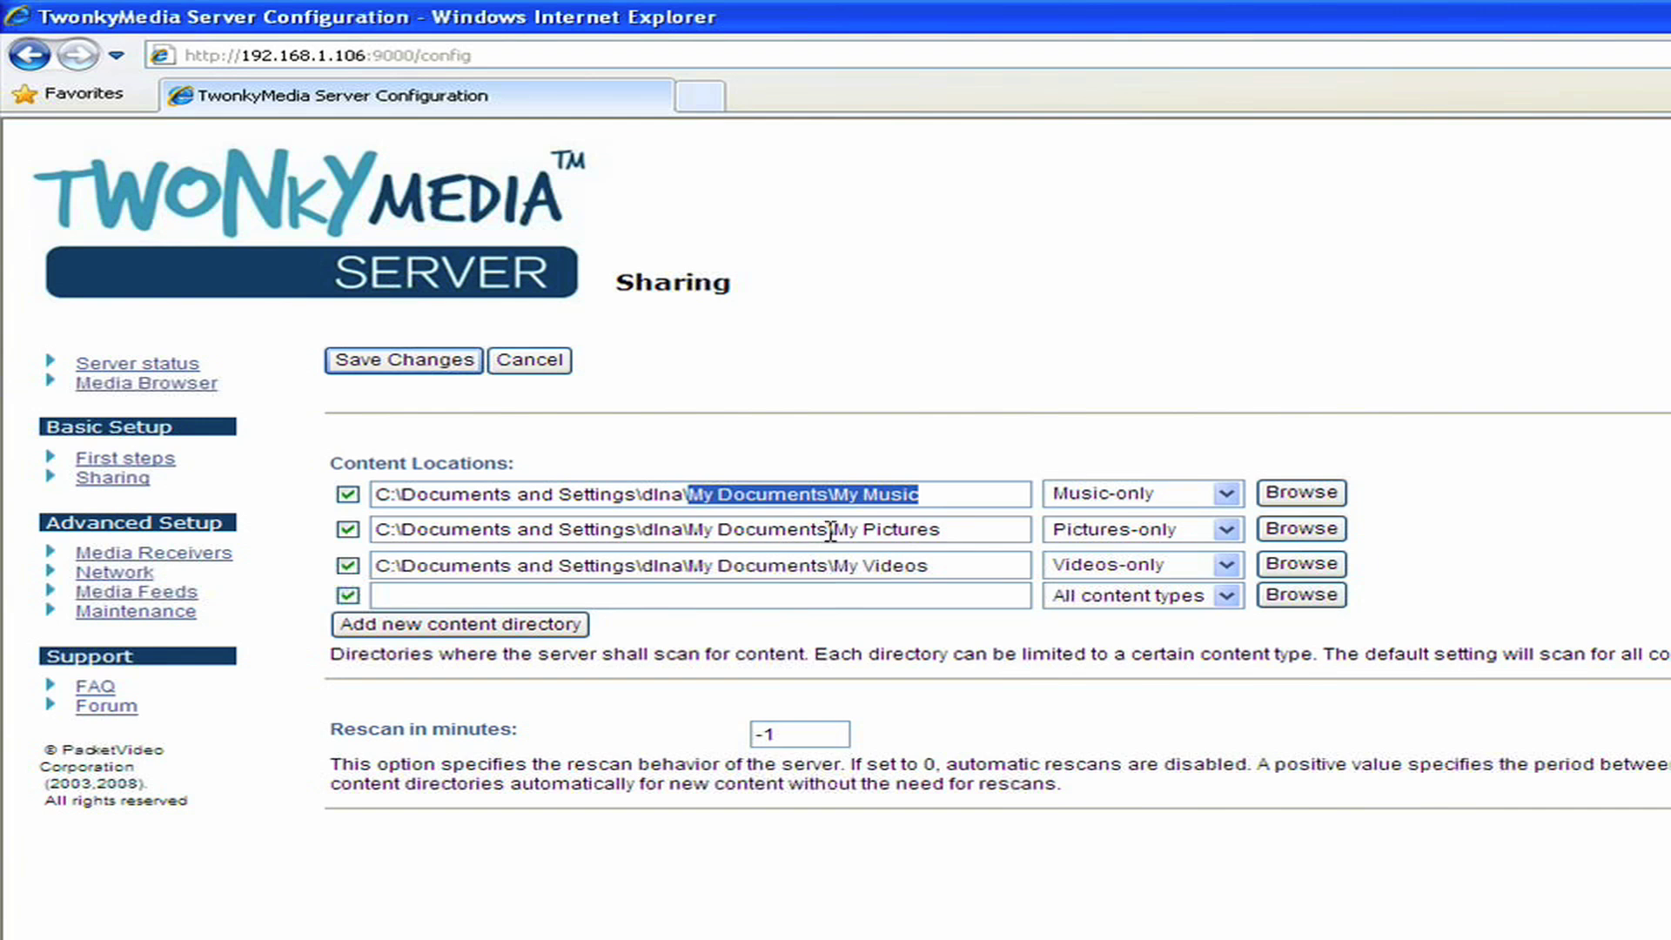
left_click_drag(831, 531, 982, 527)
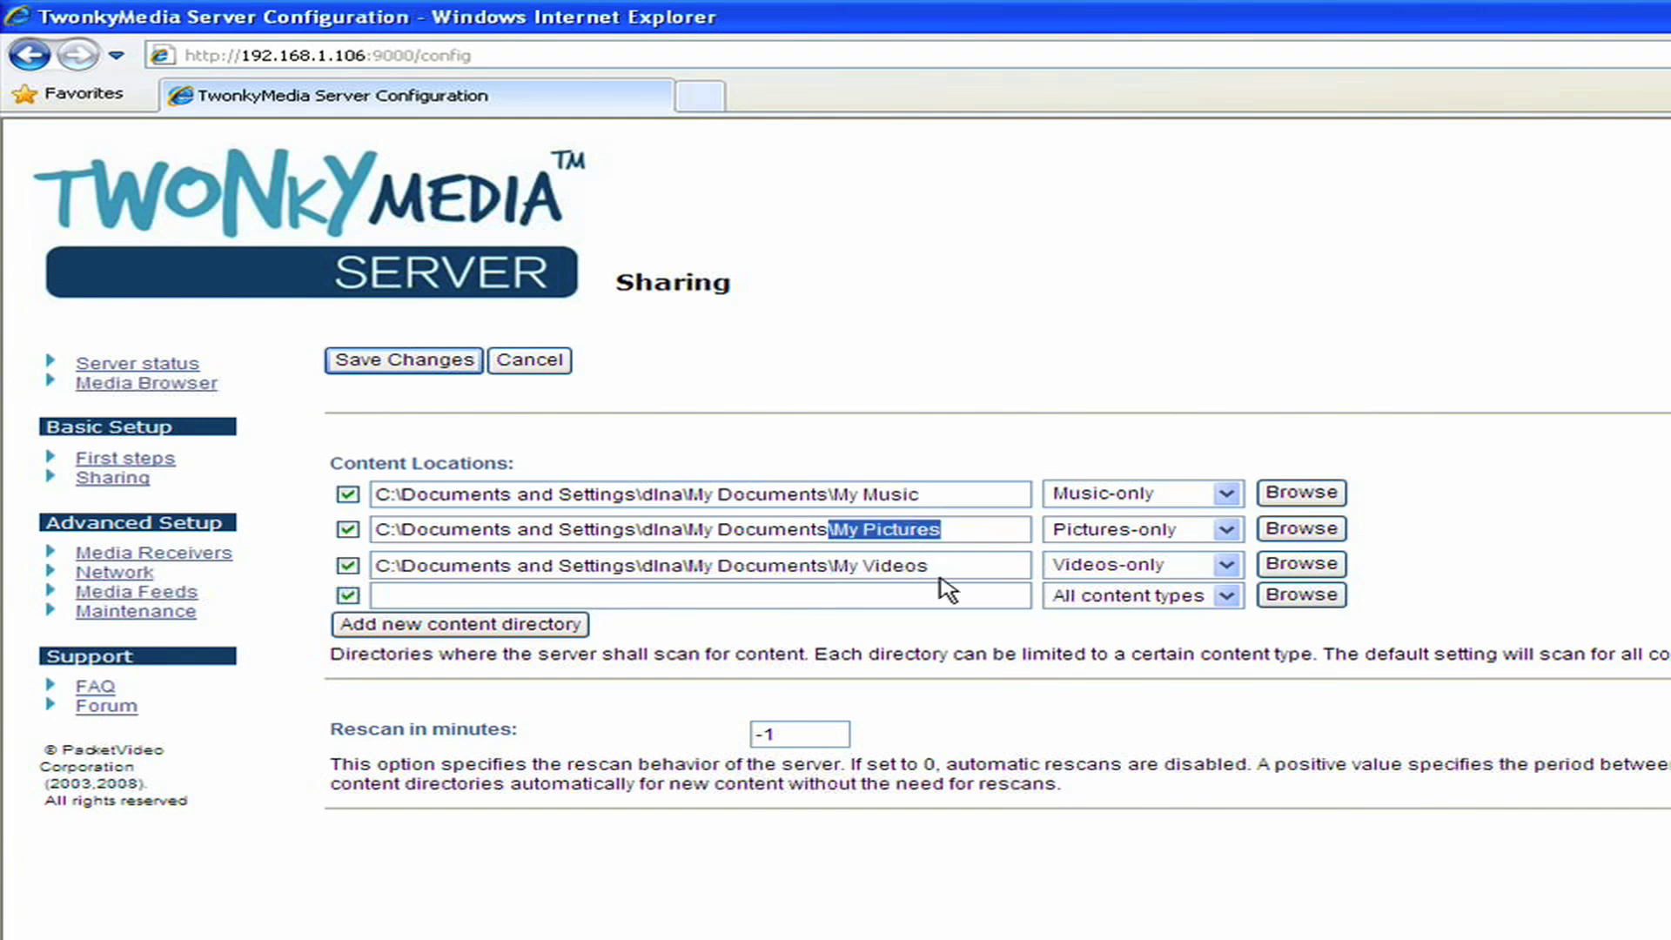
left_click_drag(835, 566, 939, 570)
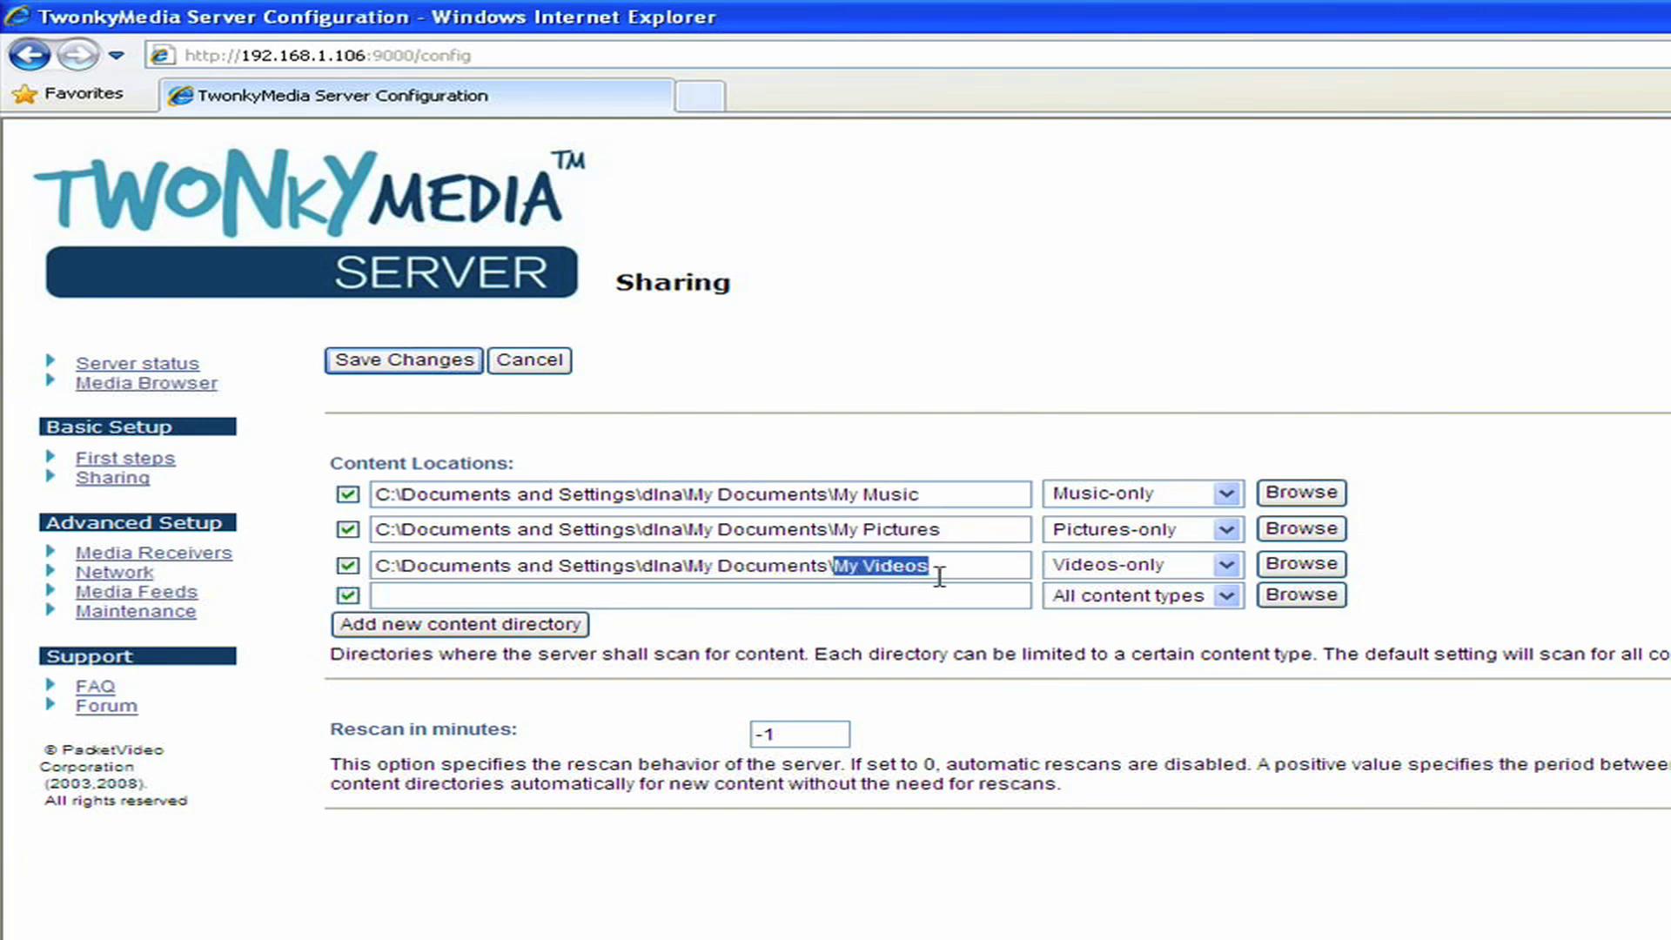
left_click(1225, 495)
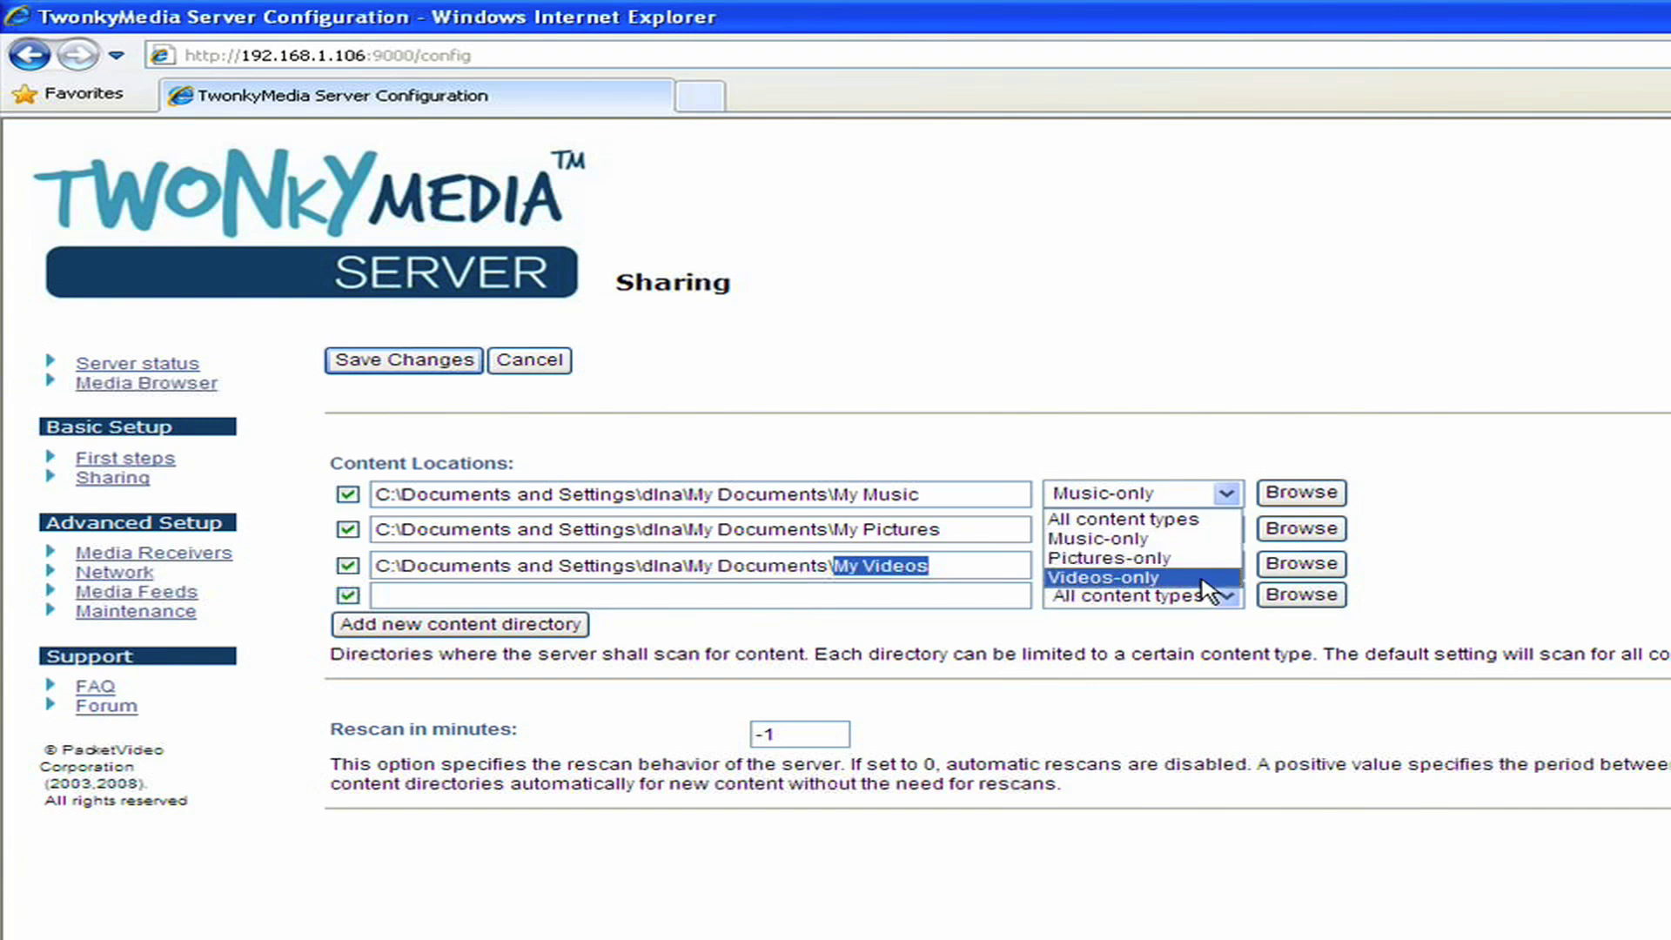
left_click(1215, 539)
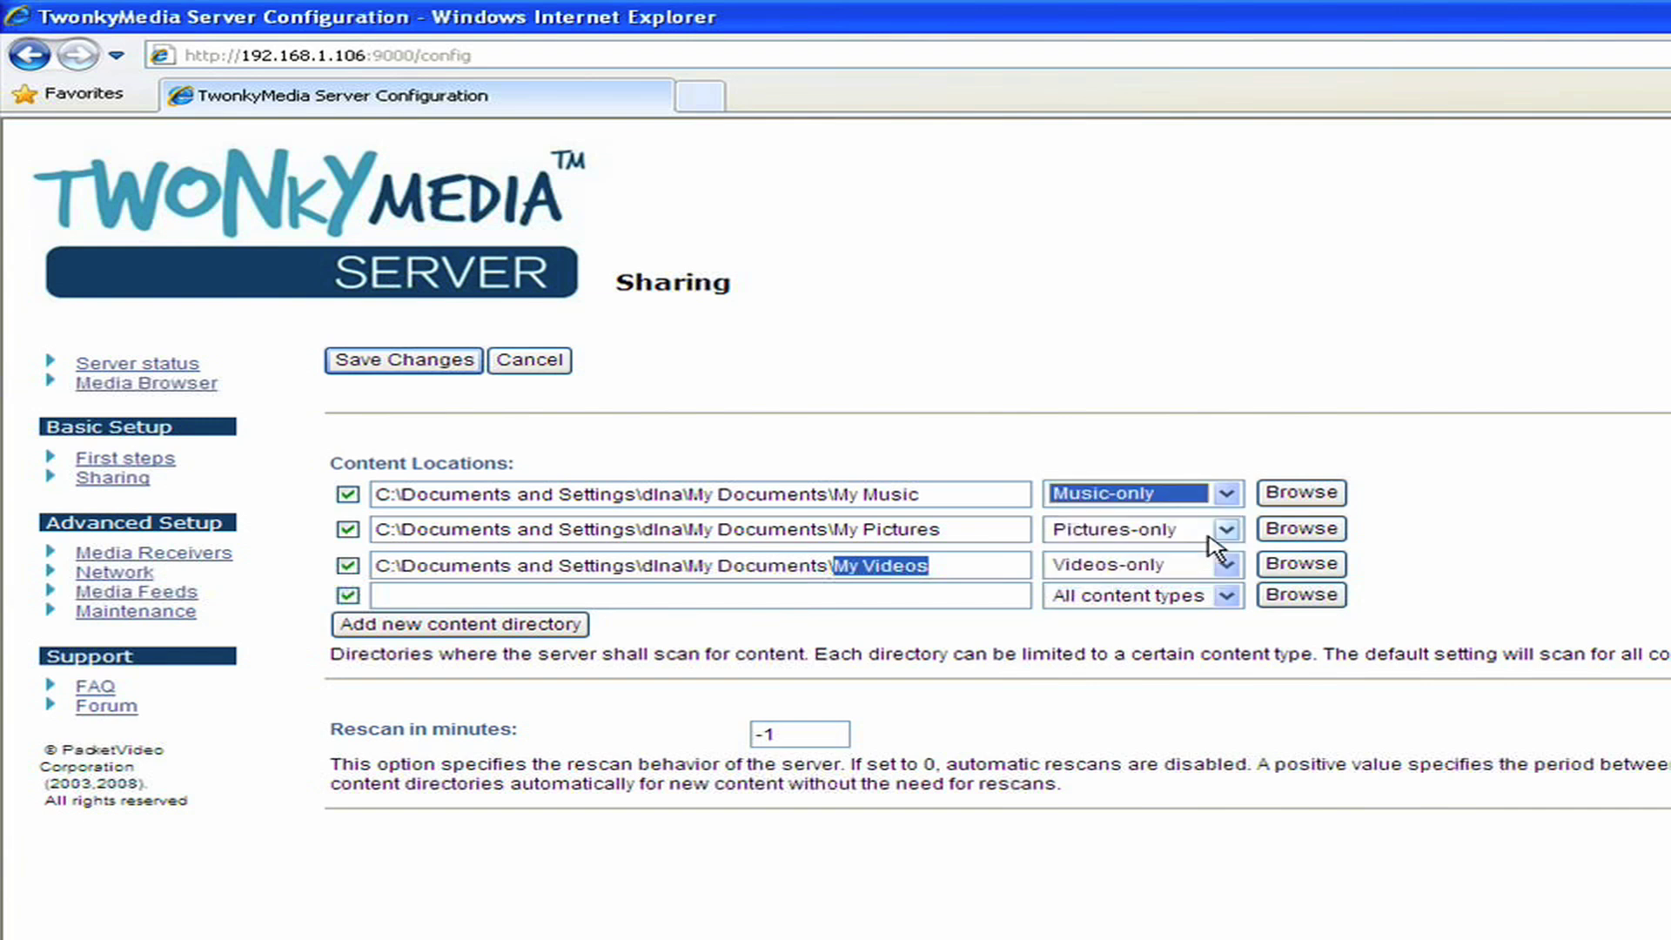
Add the folder C:\Documents and Settings\dlna\My Documents\My New Music as the fourth content location and limit it to Music-only.
left_click(1339, 600)
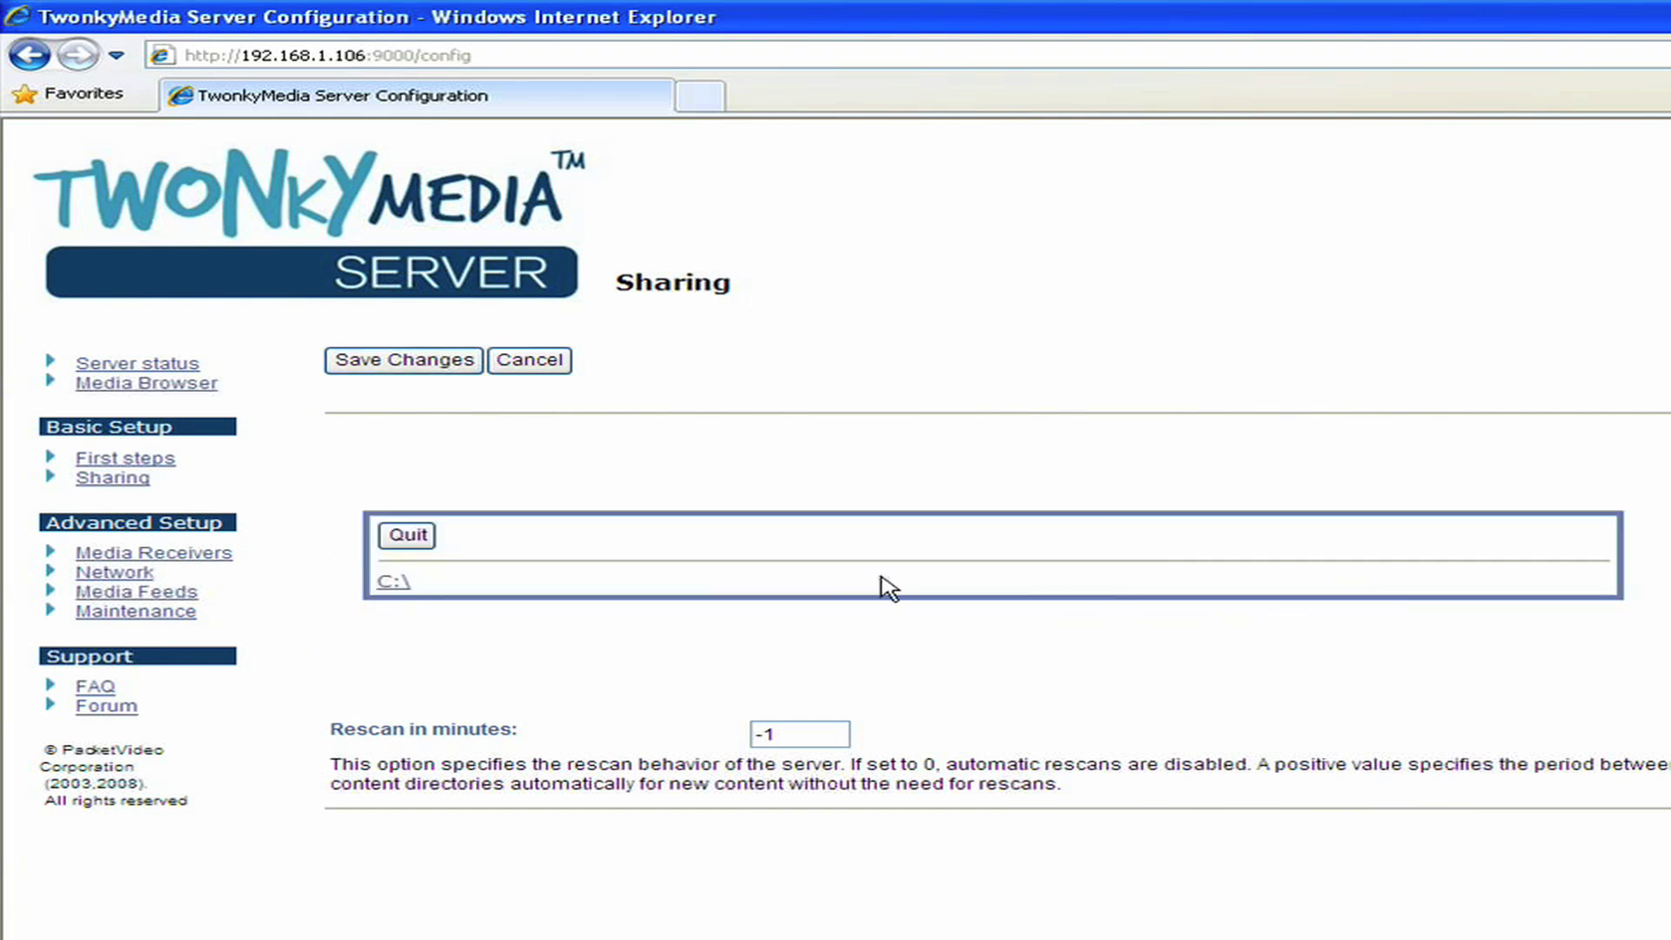
left_click(397, 583)
left_click(427, 619)
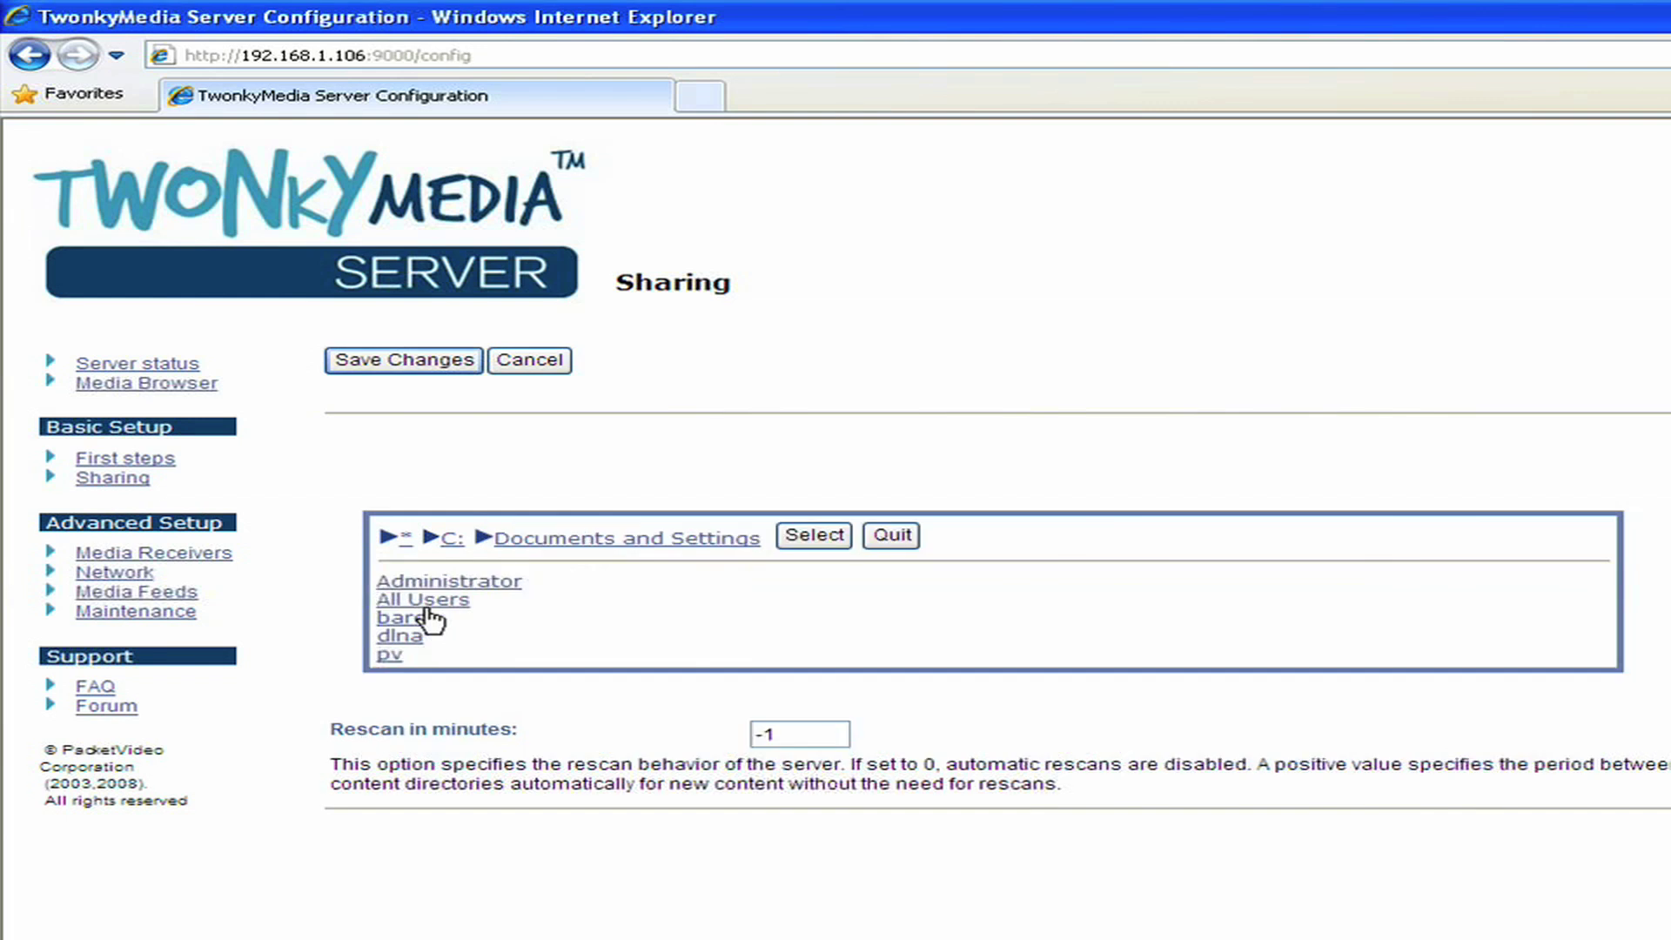
left_click(403, 637)
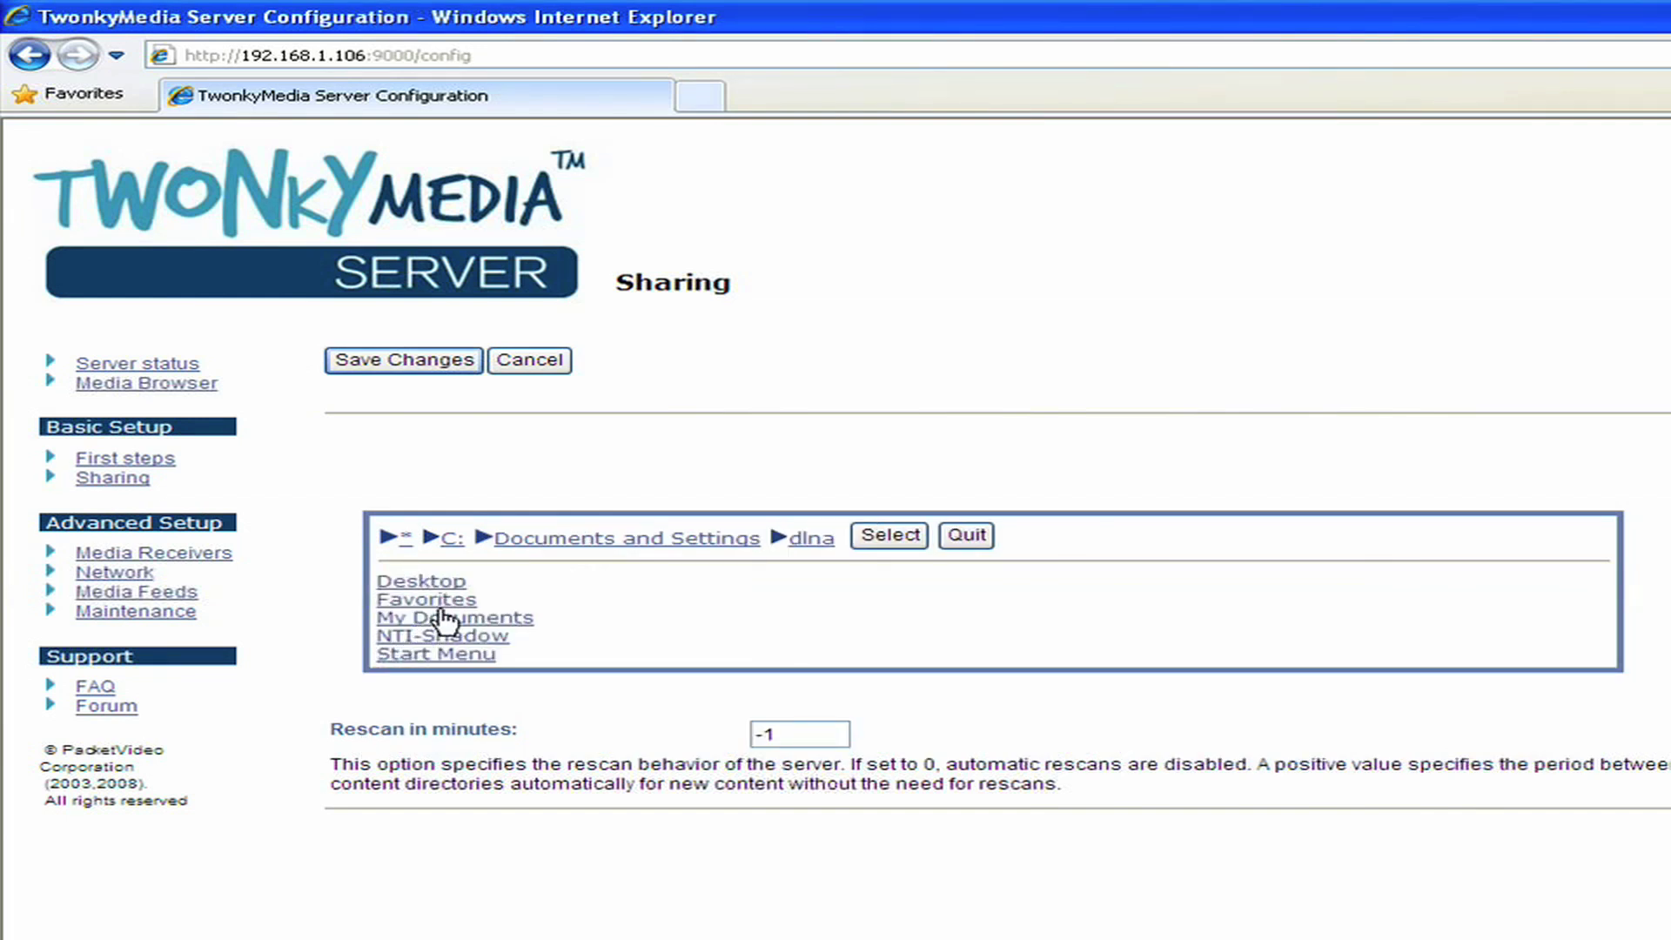
left_click(440, 618)
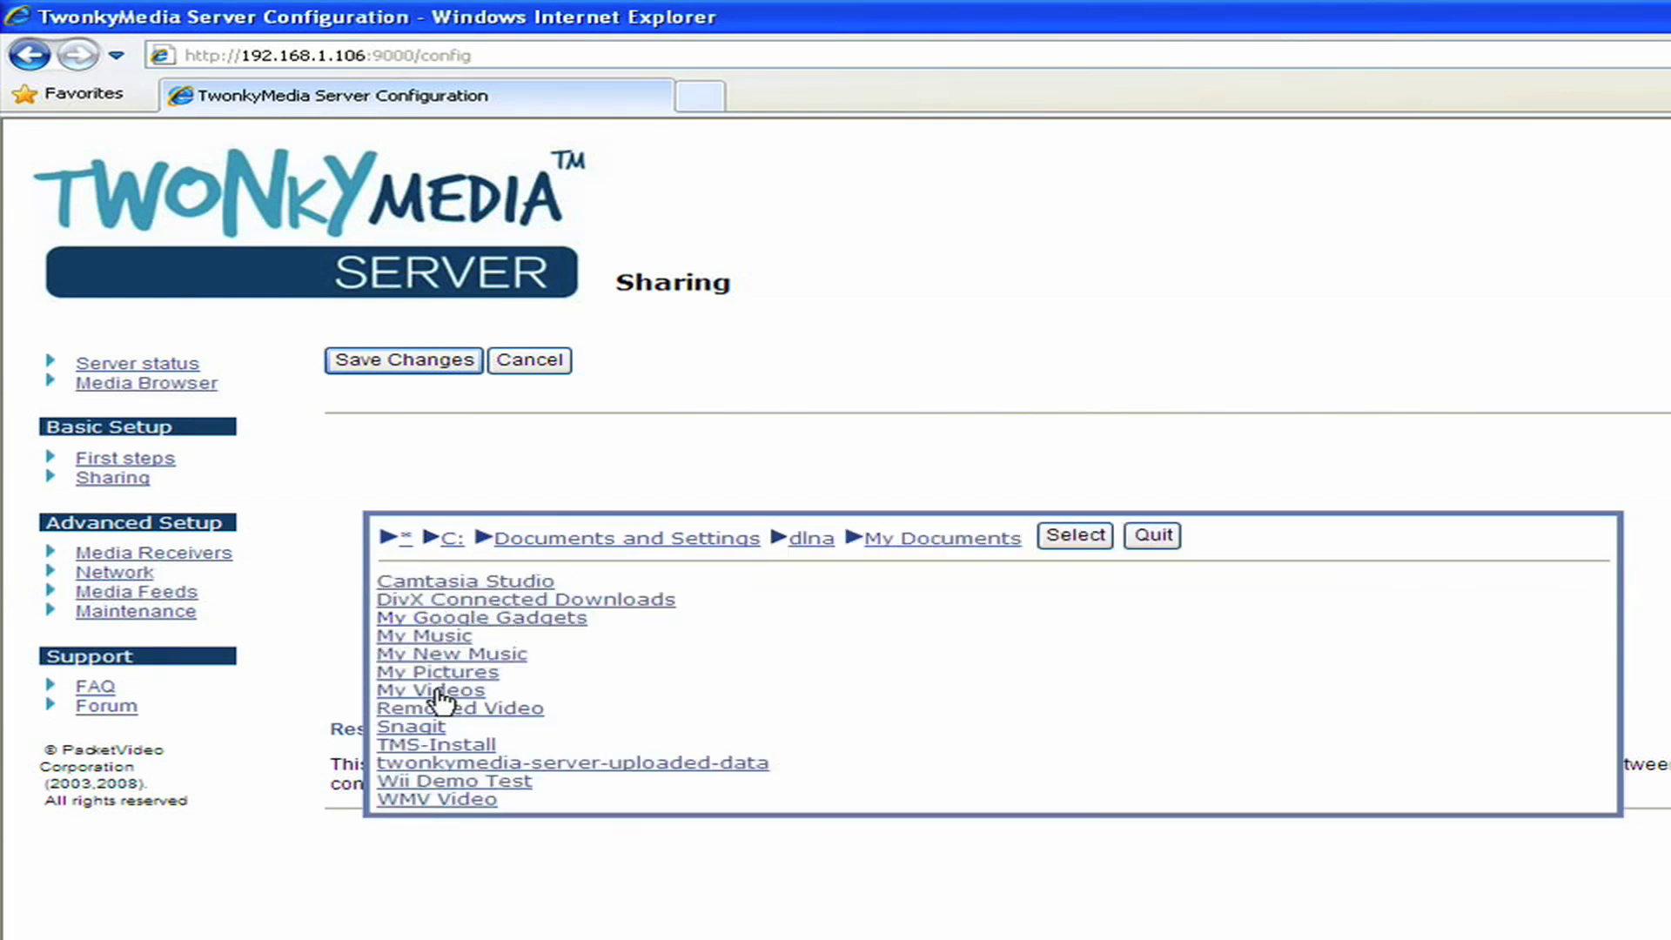
left_click(450, 659)
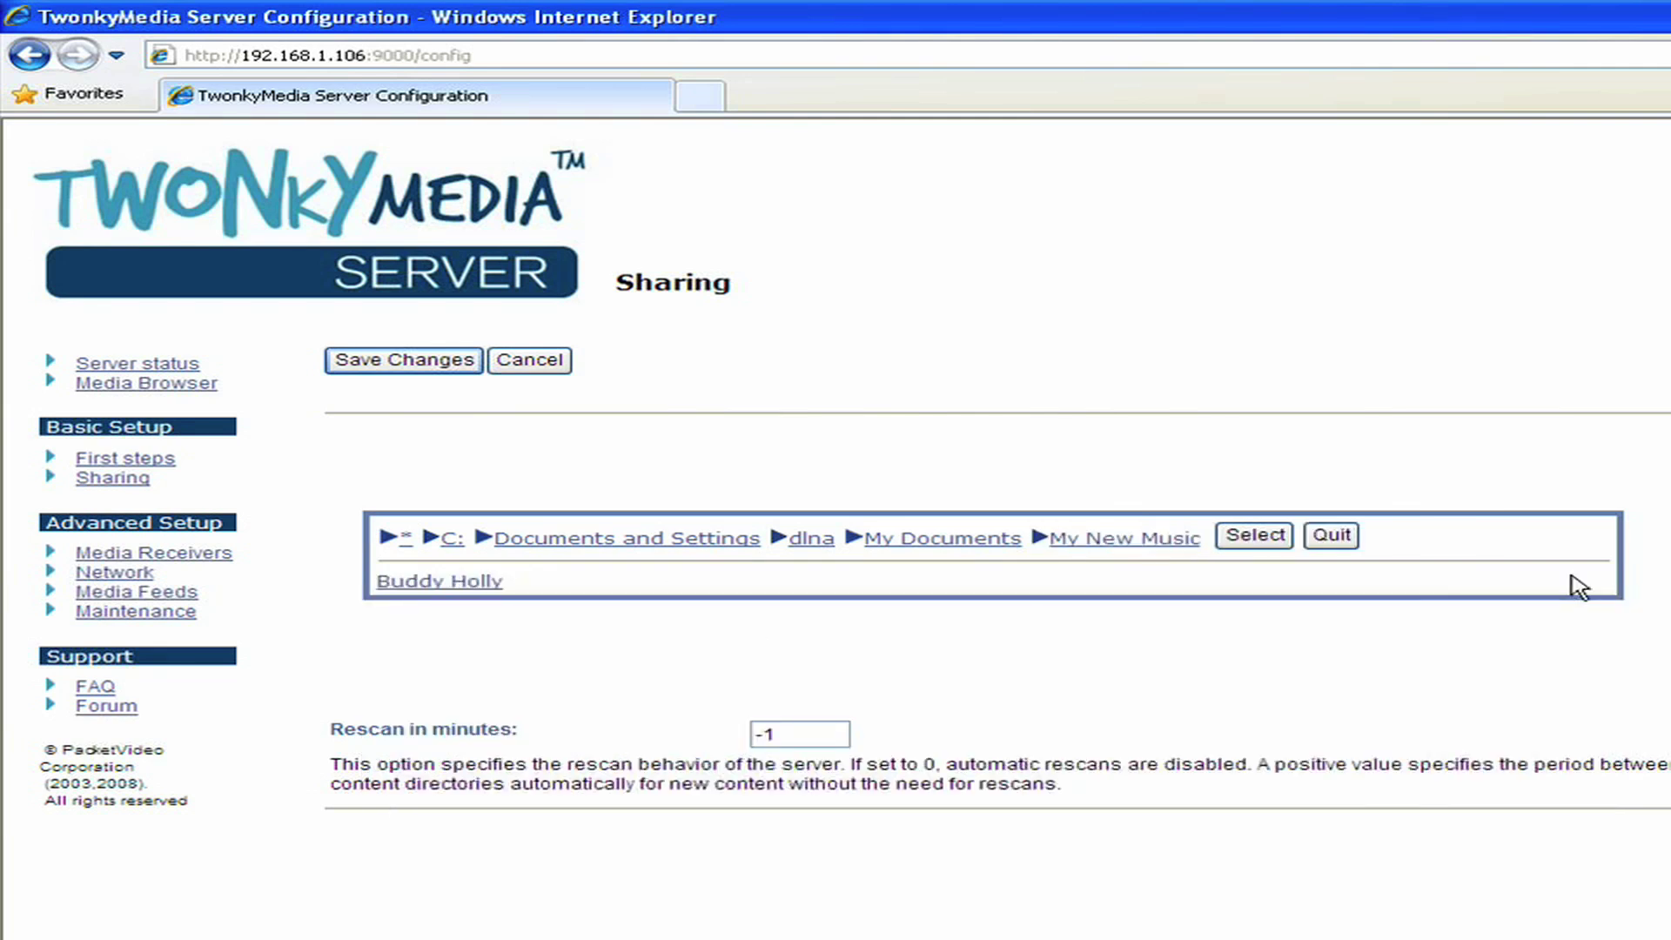
left_click(1240, 541)
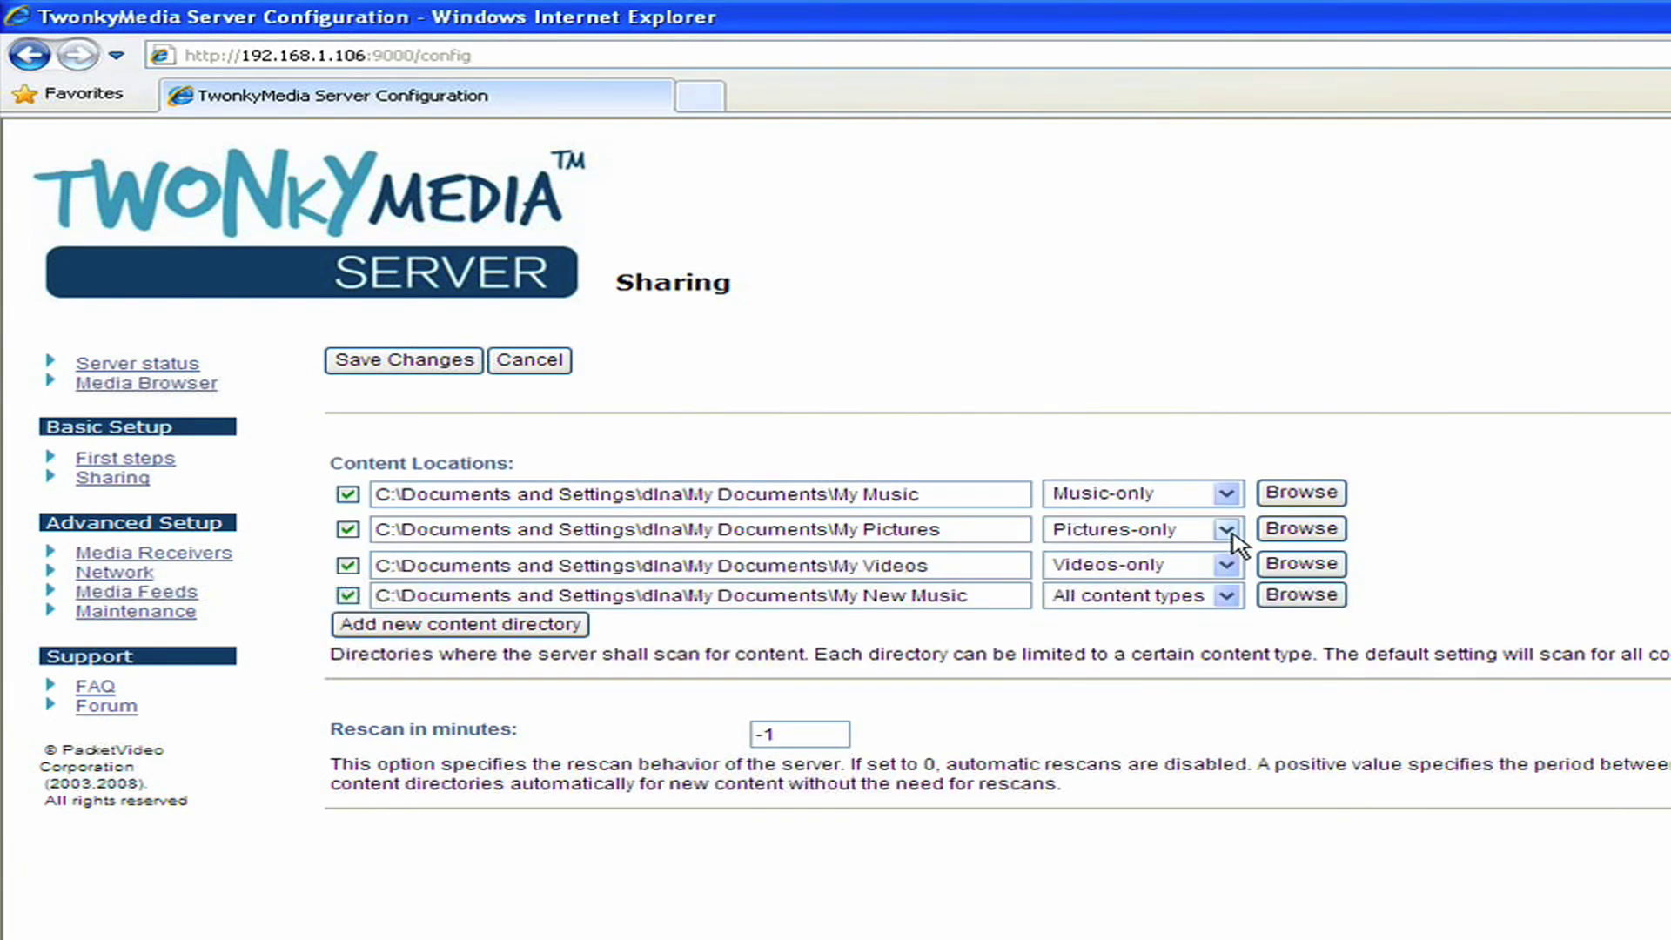
left_click(1225, 595)
left_click(1221, 639)
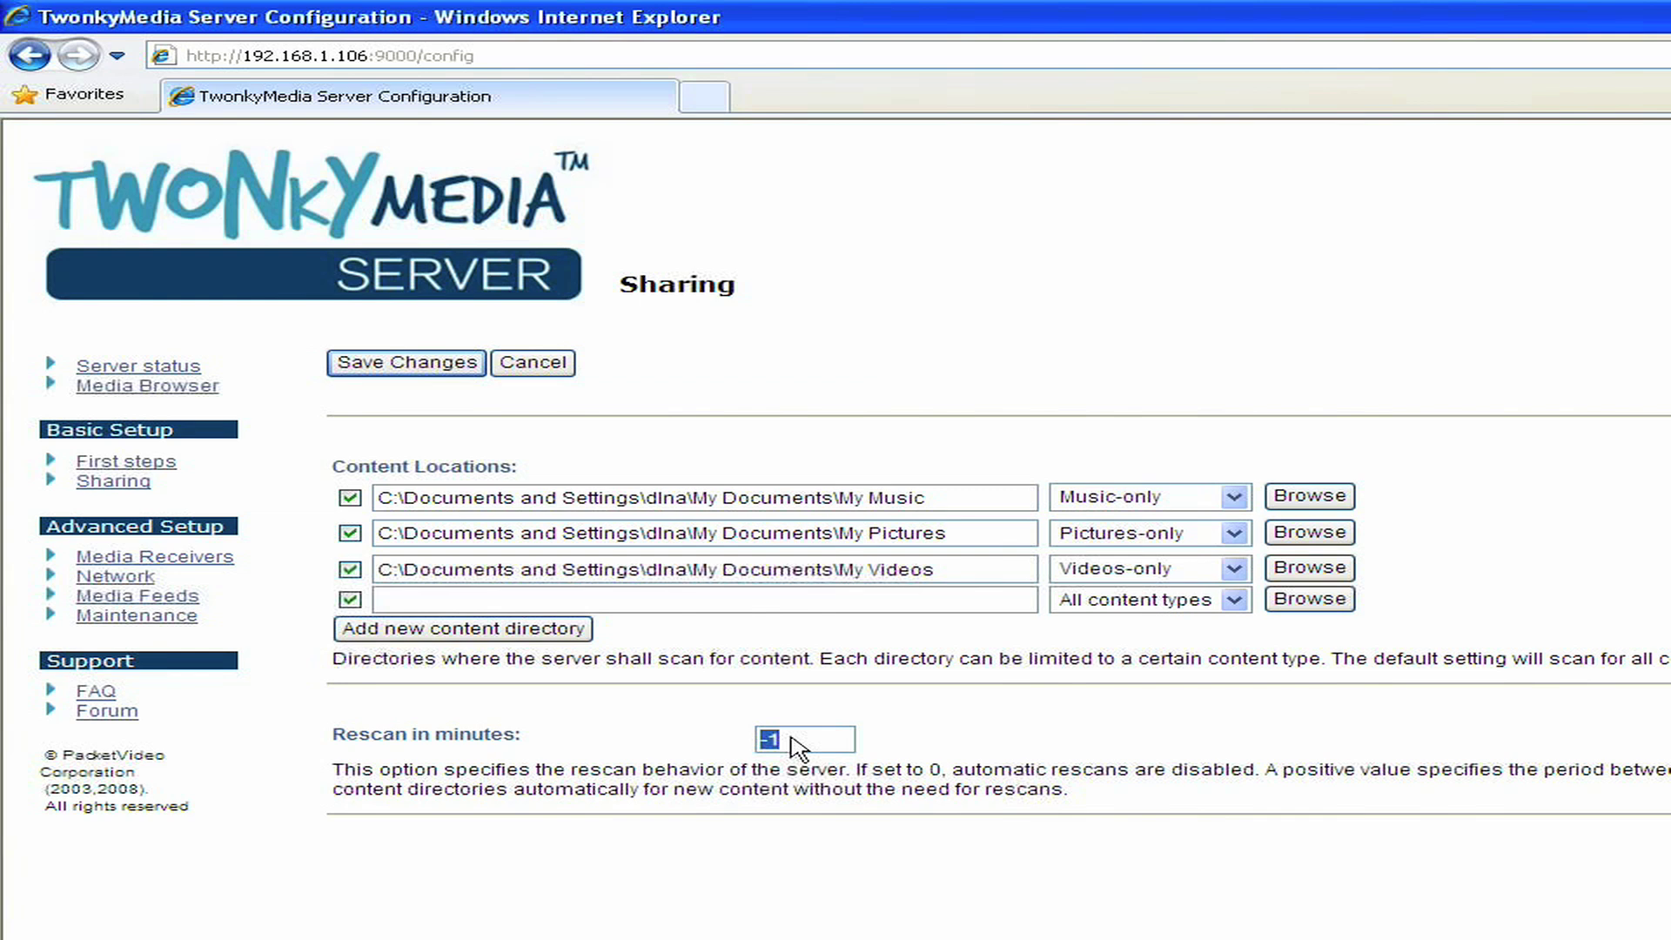
Set the server's rescan interval to 5 minutes and save the sharing changes.
type("5")
left_click(409, 366)
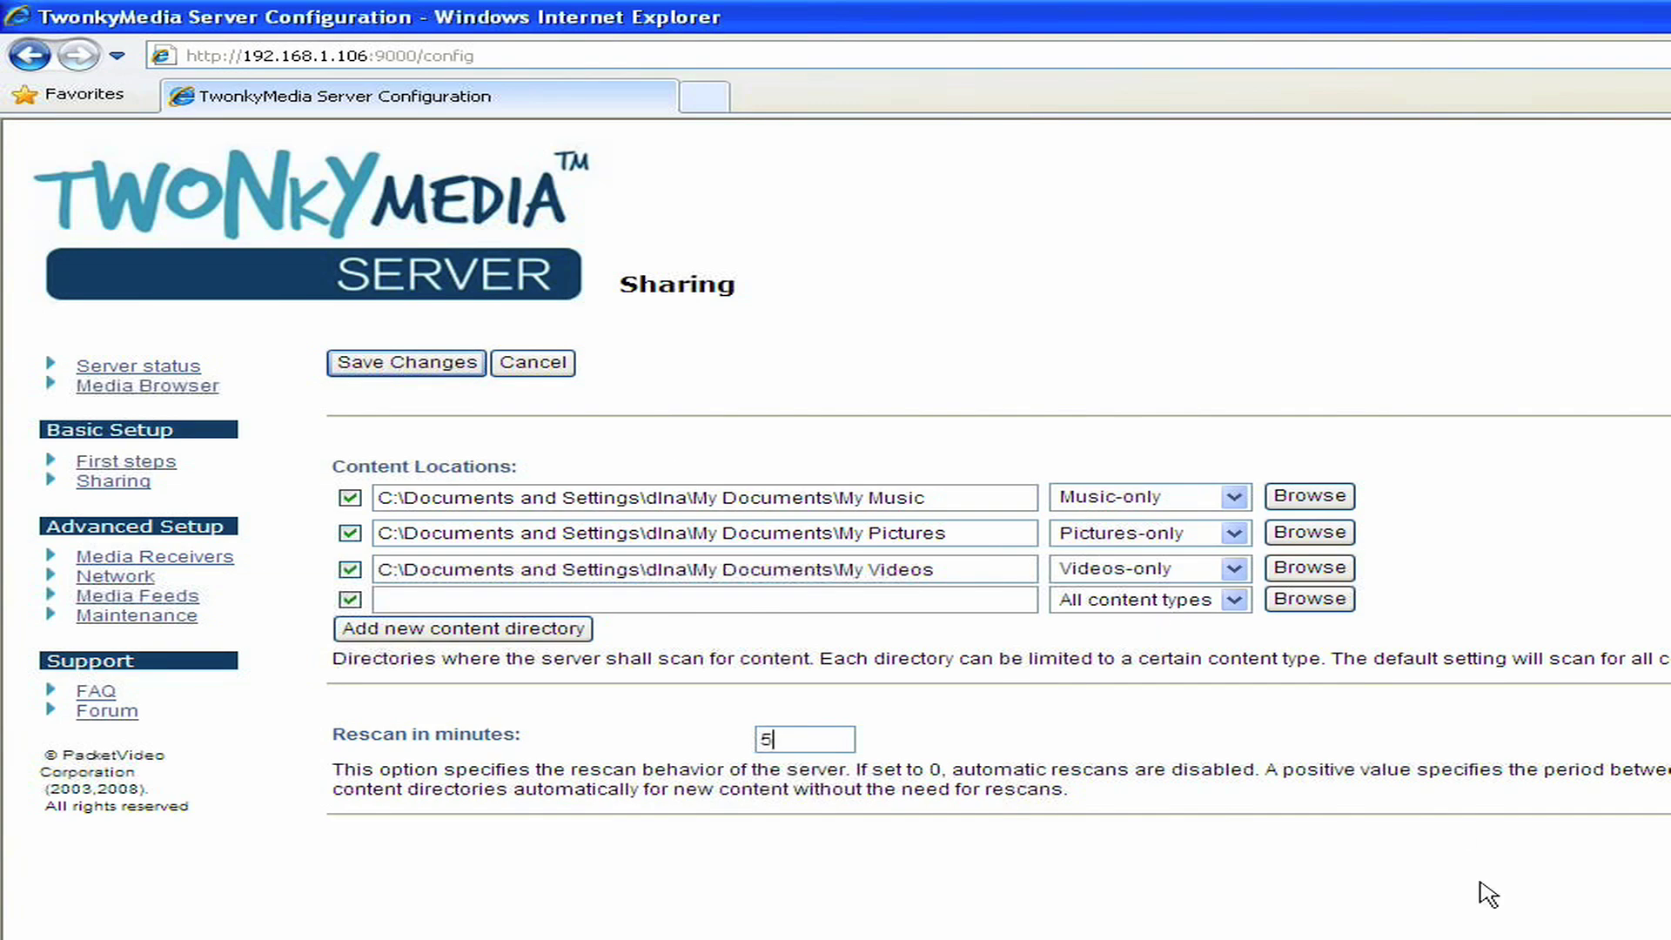